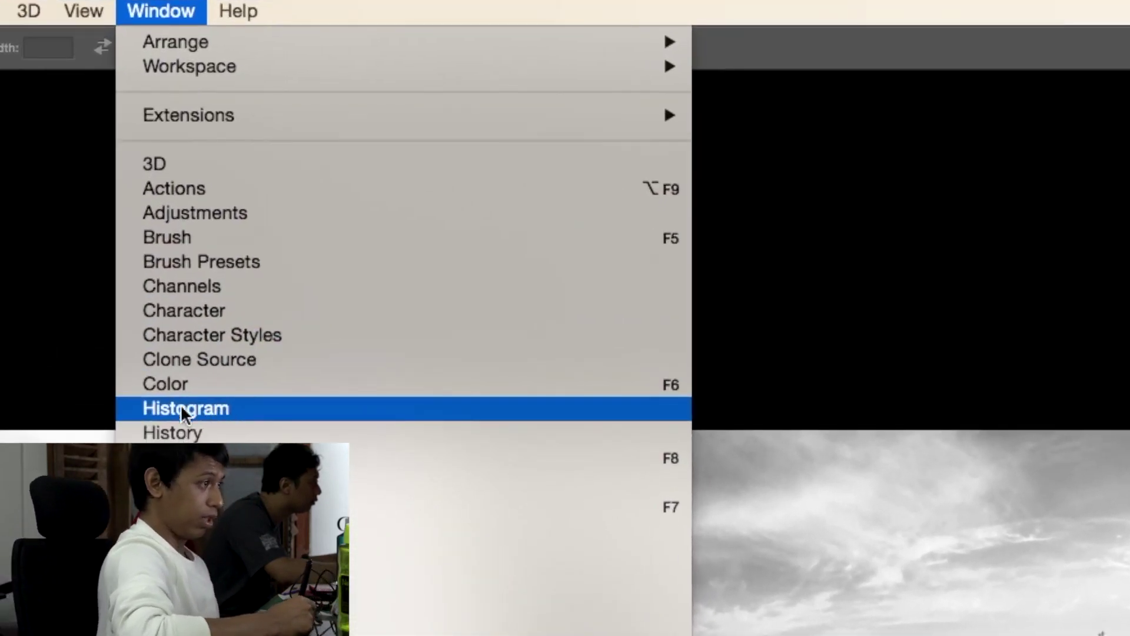
# Display the Histogram and move the rectangular selection from the left photo onto the right photo to inspect its tones.
pyautogui.click(259, 414)
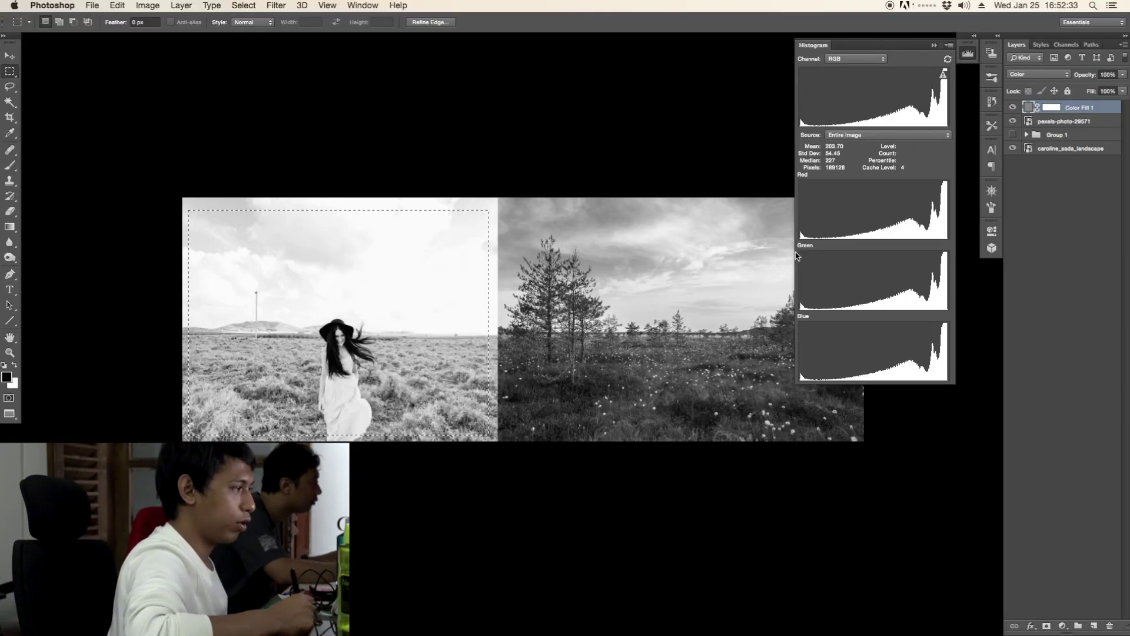
pyautogui.click(718, 305)
pyautogui.moveTo(722, 303); pyautogui.dragTo(592, 287)
pyautogui.press('super+z')
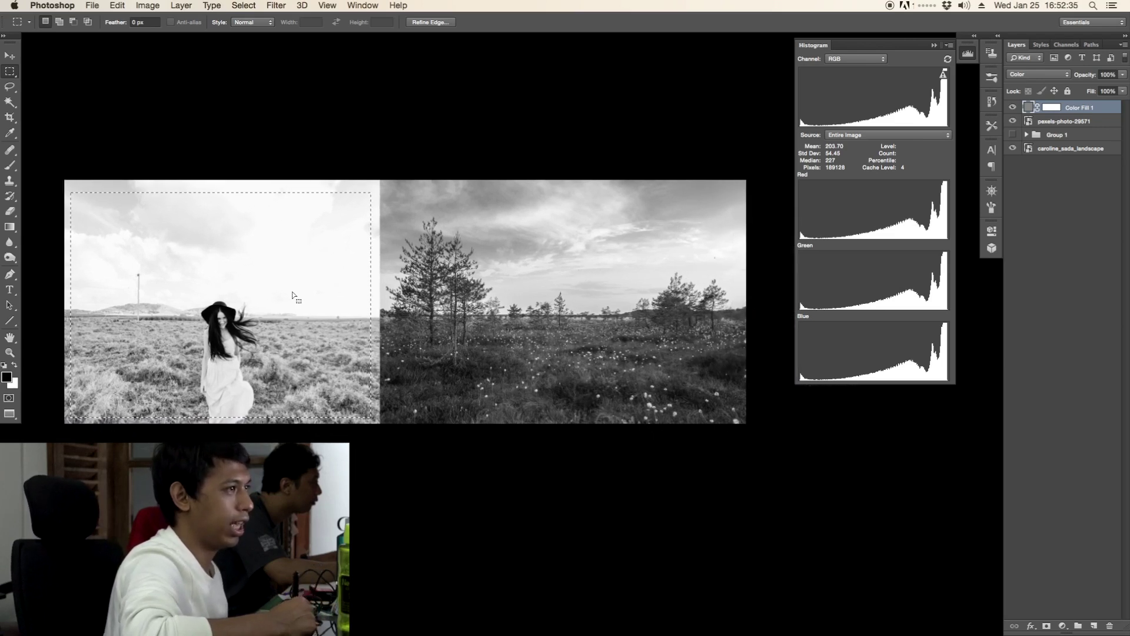
pyautogui.moveTo(291, 286); pyautogui.dragTo(632, 290)
pyautogui.moveTo(922, 126)
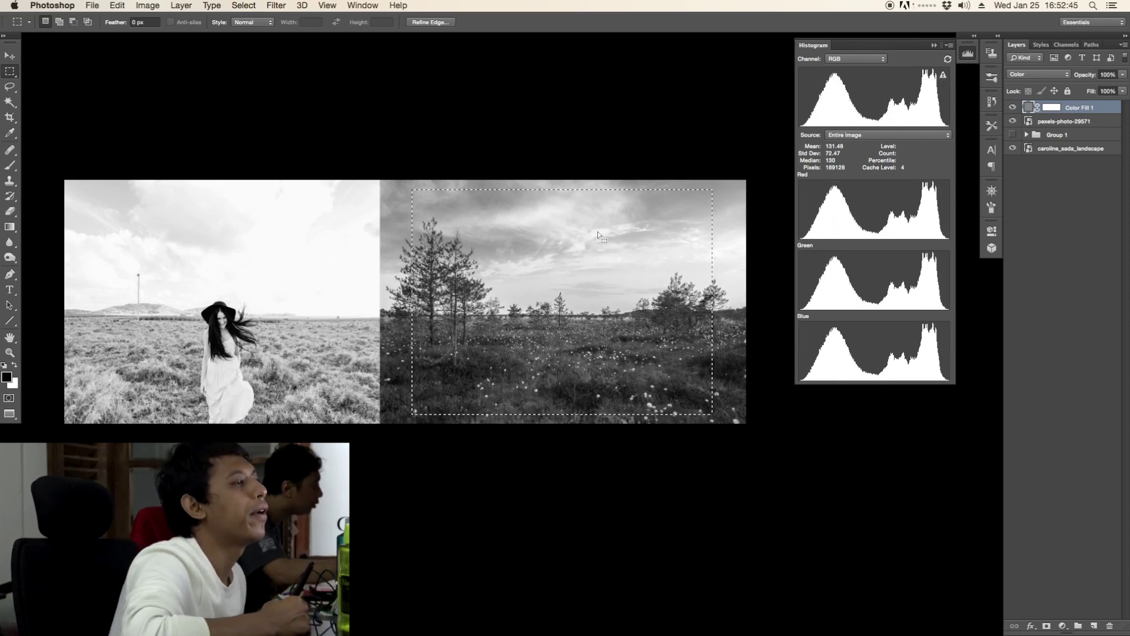
# Switch the selection back and forth between the two photos to compare their histograms, and deselect.
pyautogui.press('super+z')
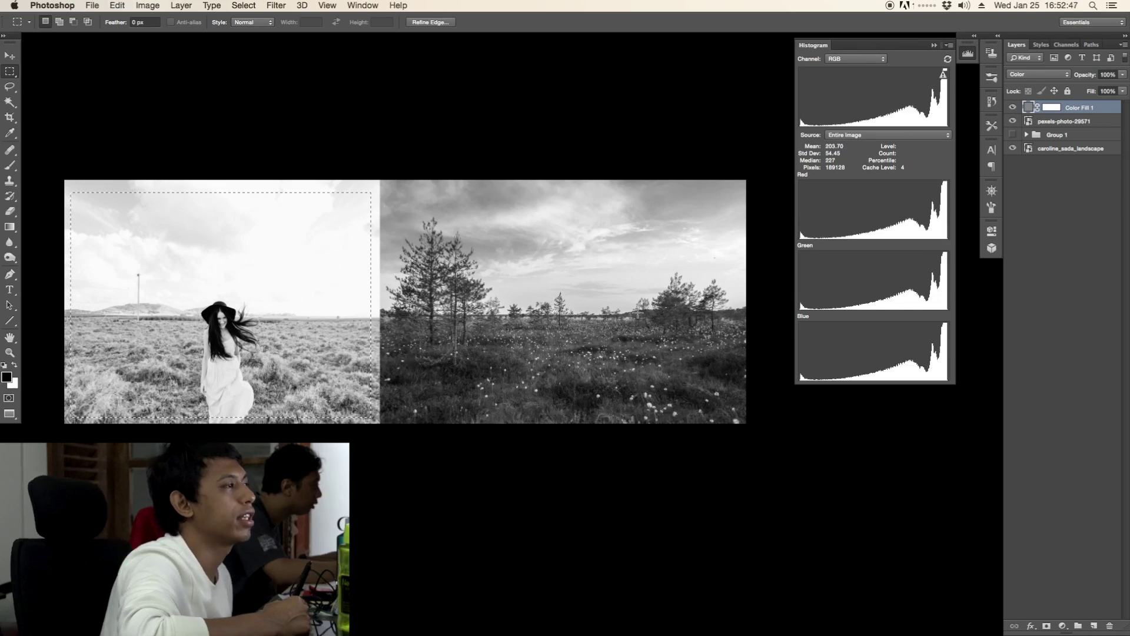
pyautogui.press('super+z')
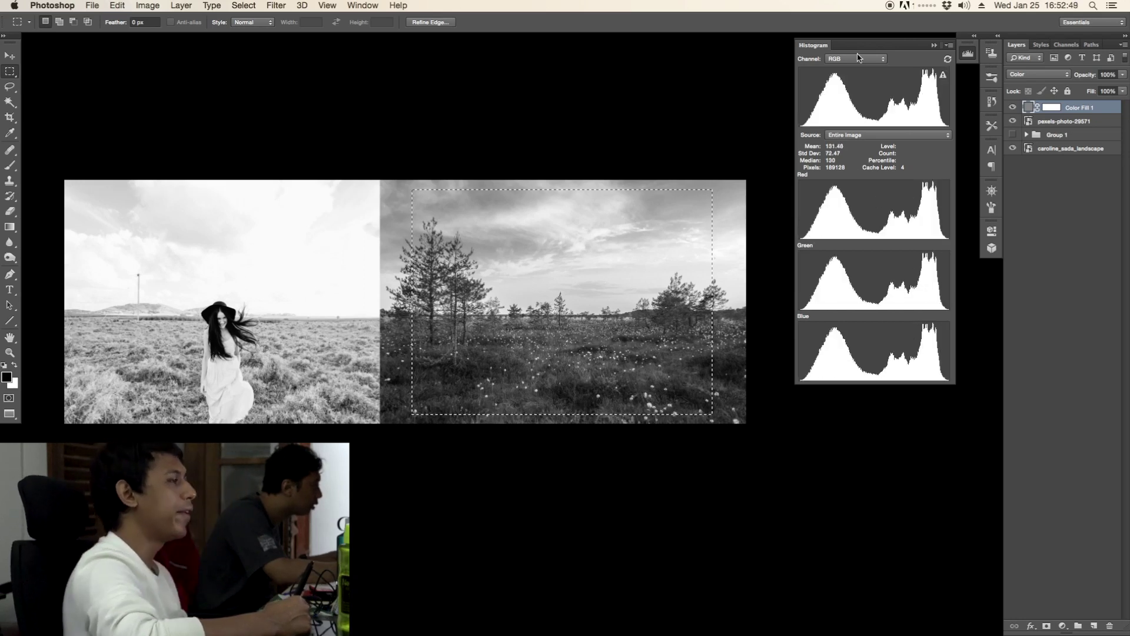
pyautogui.press('super+z')
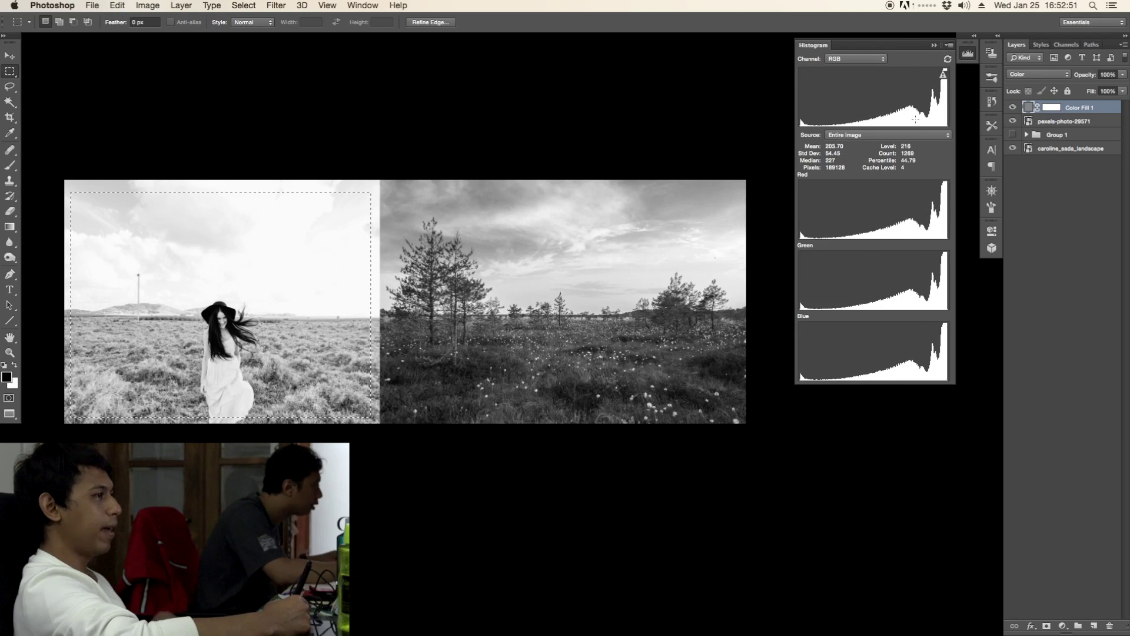
pyautogui.moveTo(842, 189)
pyautogui.press('super+d')
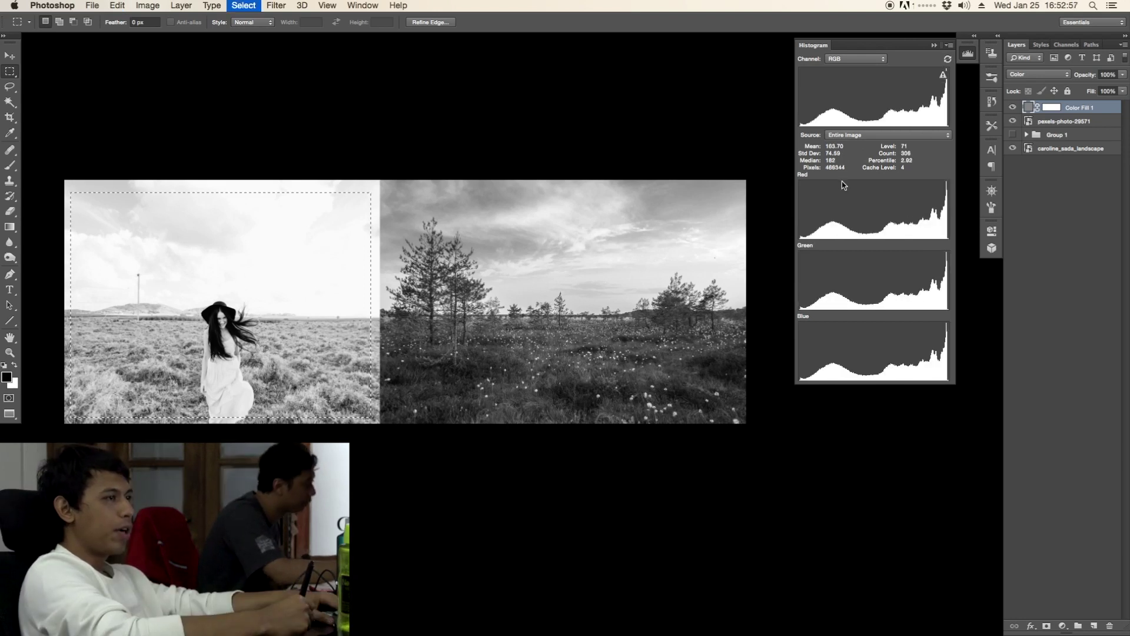
# Rename the bottom landscape photo layer as "gambar kanan".
pyautogui.click(1058, 150)
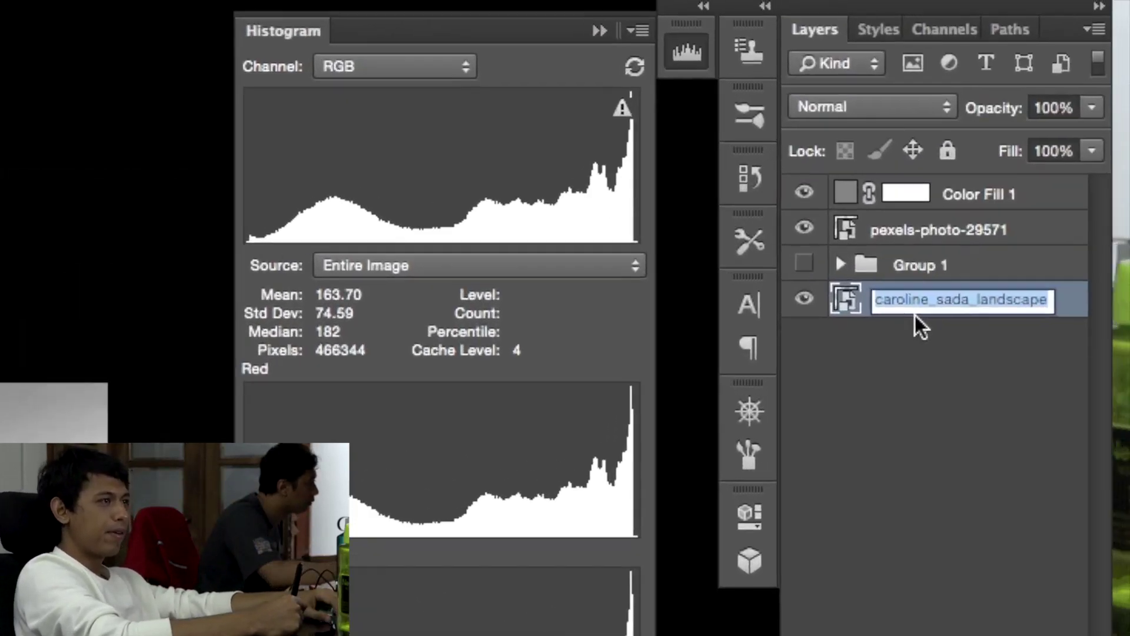
pyautogui.write('gam')
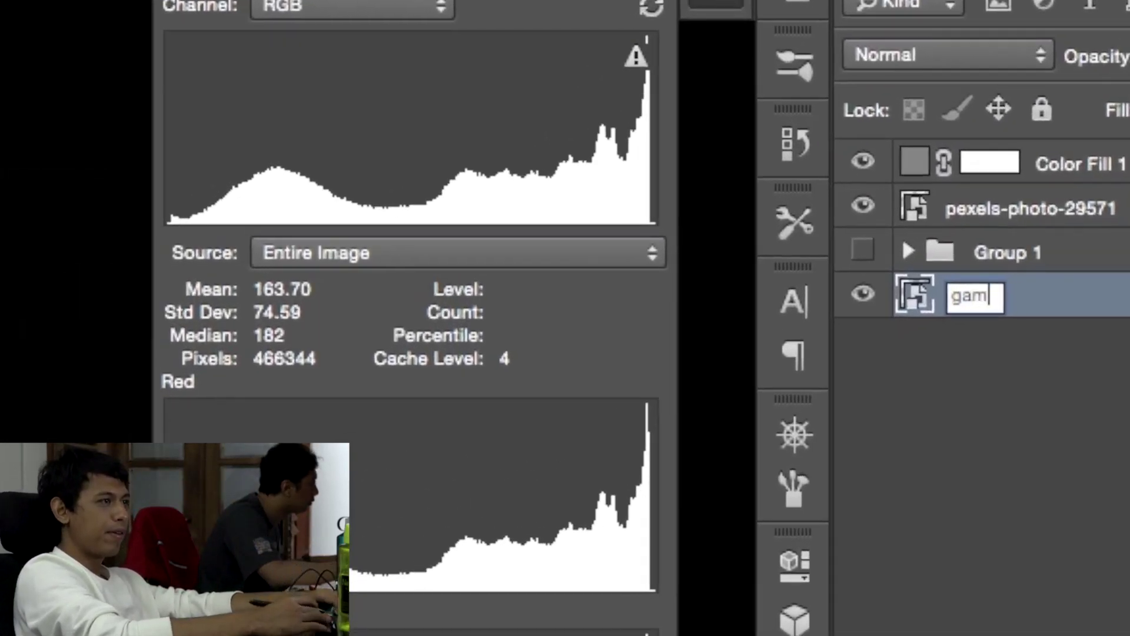
pyautogui.write('bat kanan')
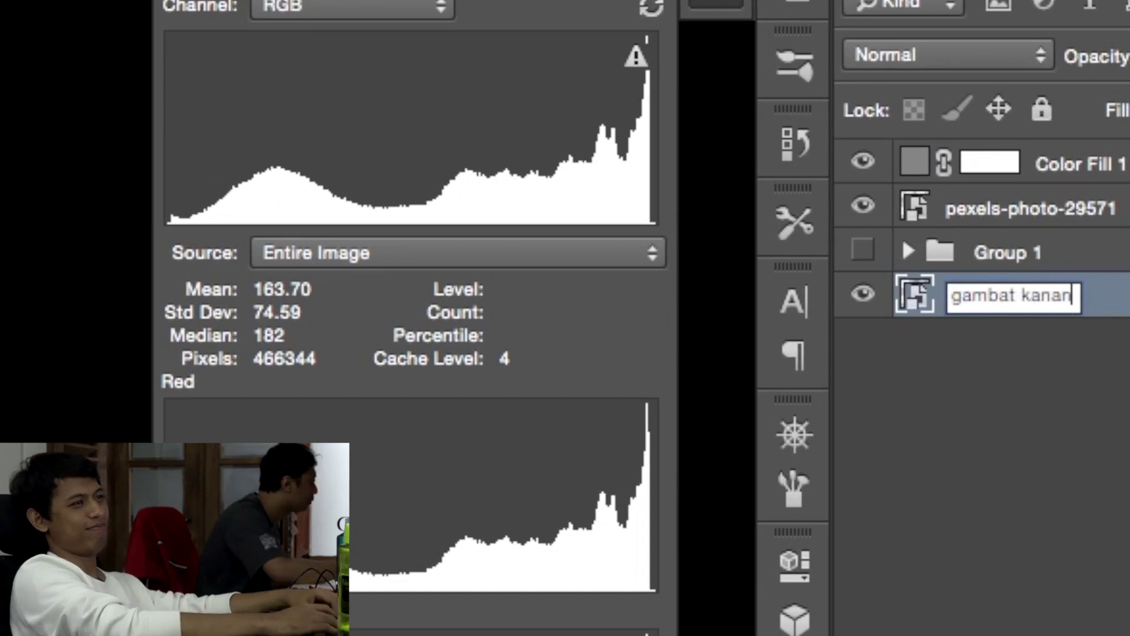
pyautogui.press('BackSpace')
pyautogui.press('BackSpace')
pyautogui.press('BackSpace')
pyautogui.press('BackSpace')
pyautogui.press('BackSpace')
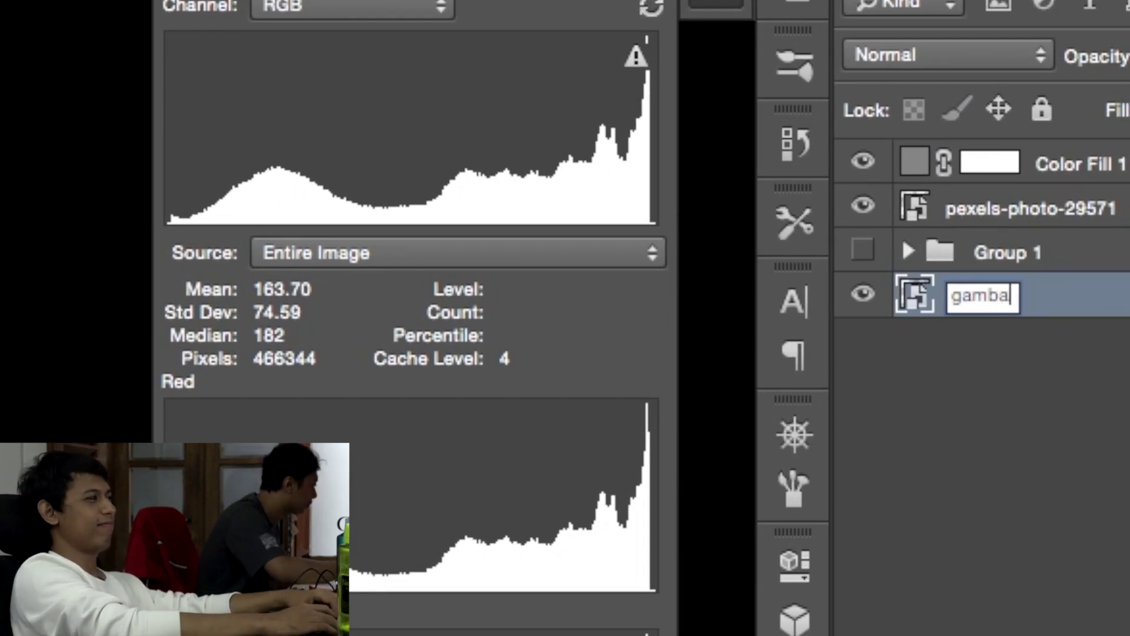
pyautogui.write('kanan')
pyautogui.press('Return')
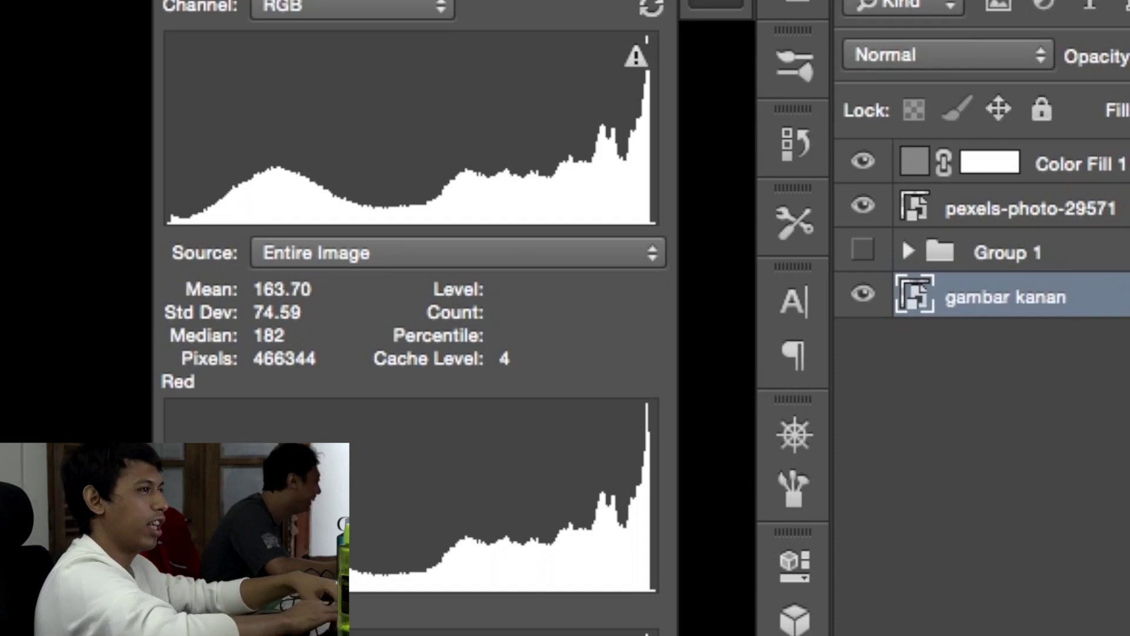
# Rename the pexels-photo-29571 layer as "gambar kiri".
pyautogui.doubleClick(1045, 209)
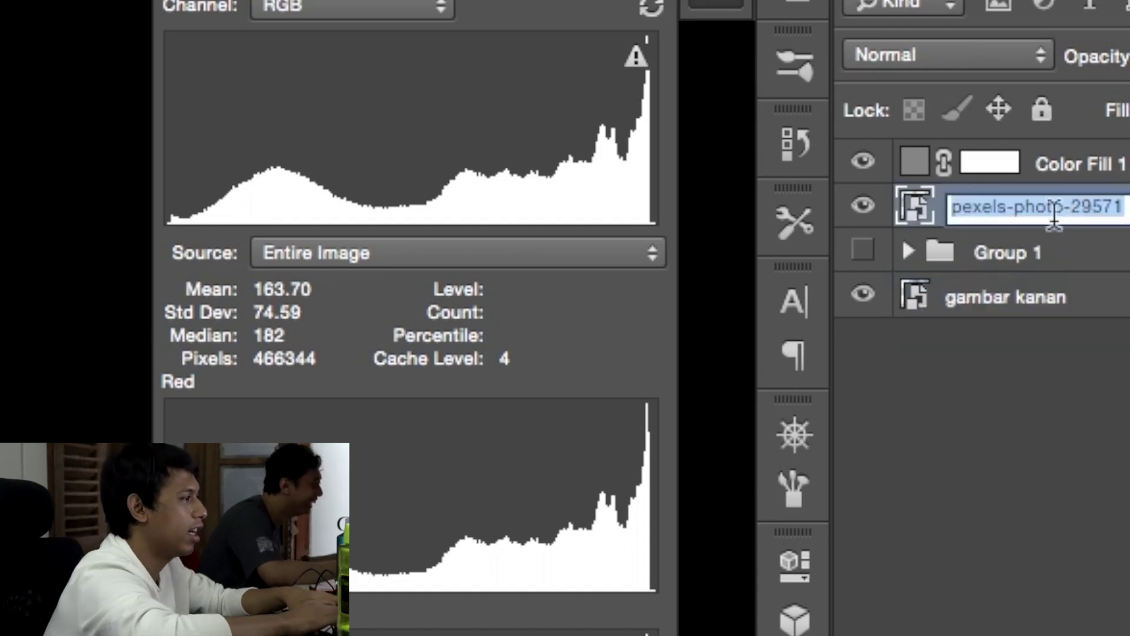
pyautogui.write('gambar k')
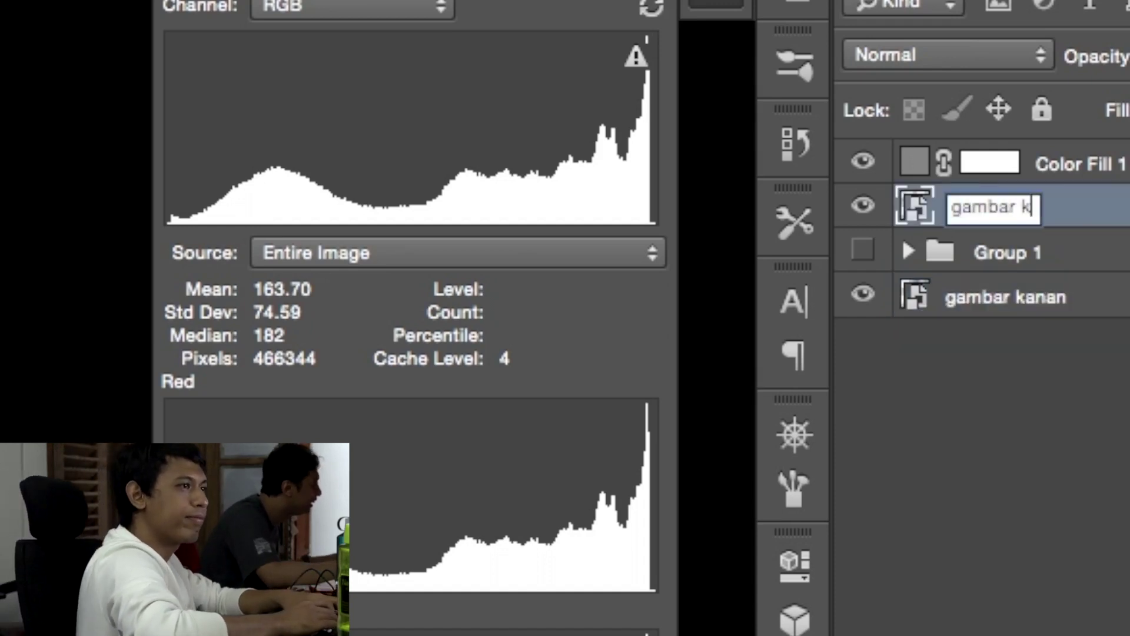
pyautogui.write('iri')
pyautogui.press('Return')
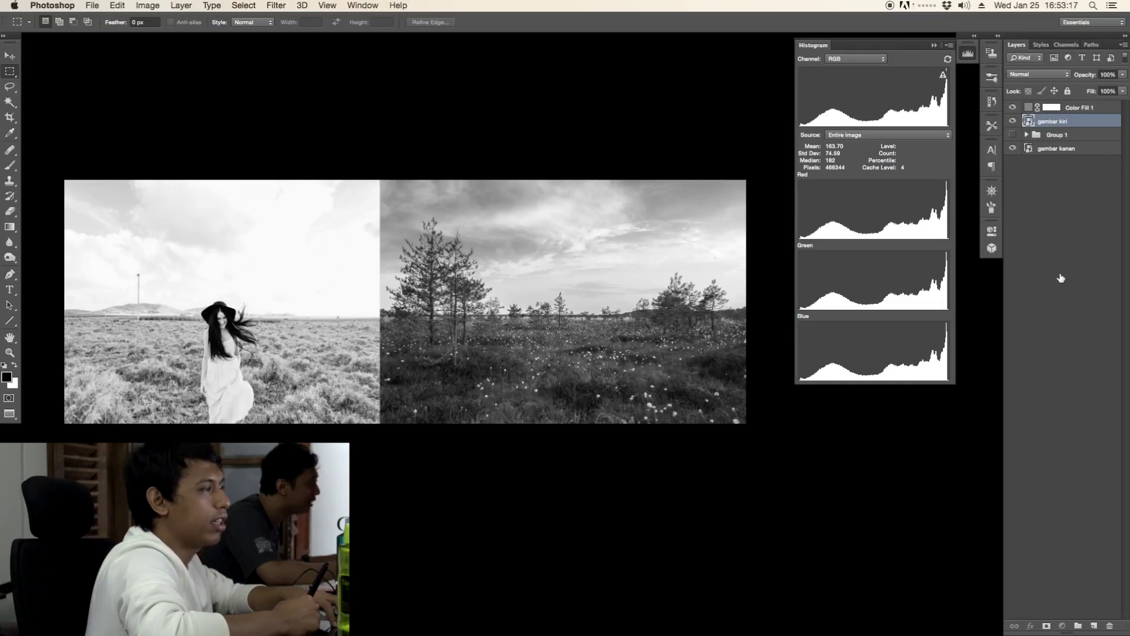
# Add a Curves adjustment layer directly above the "gambar kanan" layer.
pyautogui.click(1070, 302)
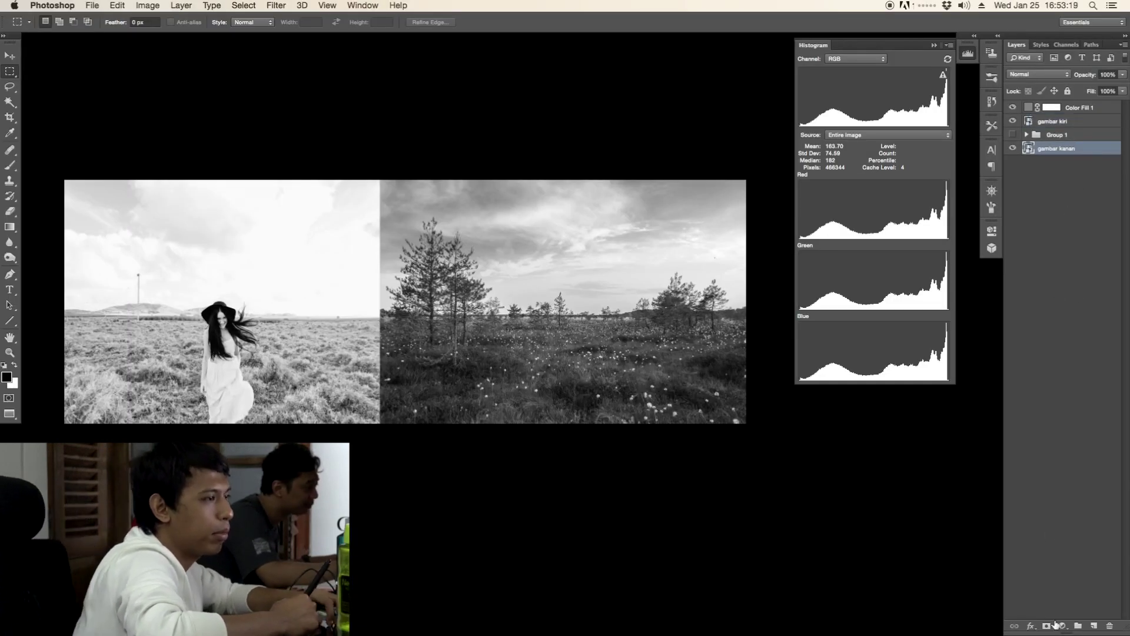
pyautogui.click(1063, 626)
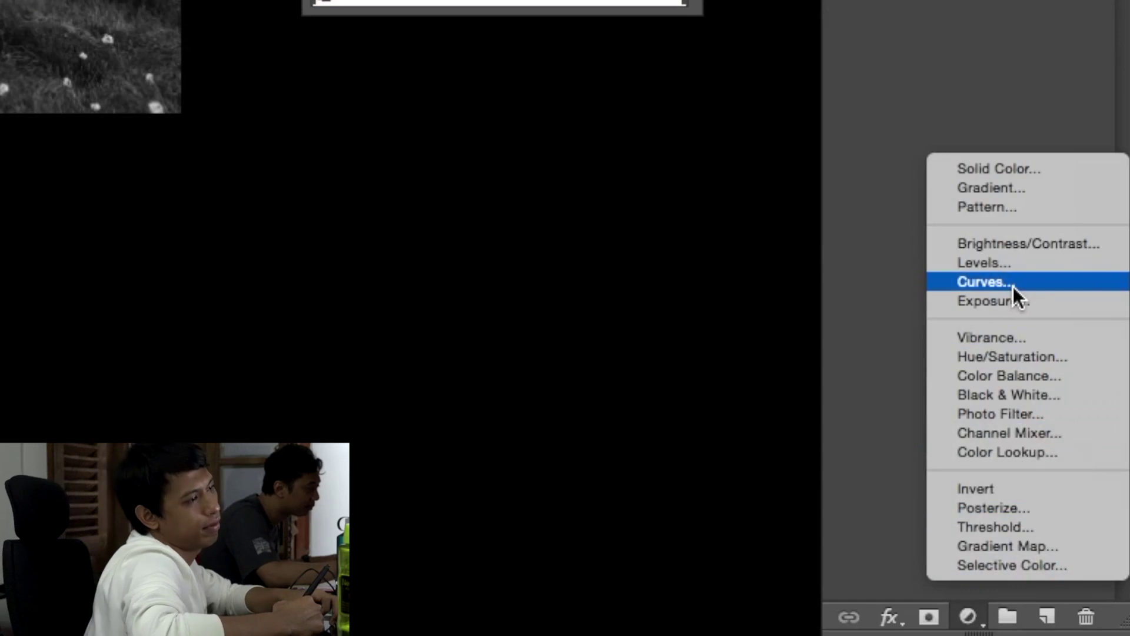
pyautogui.click(1013, 285)
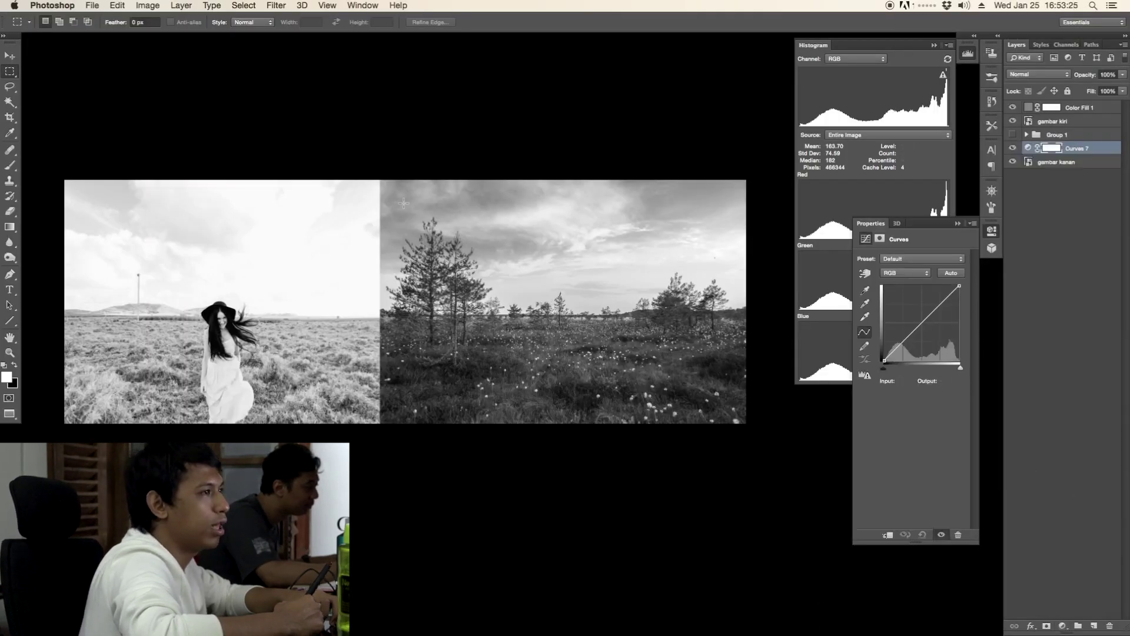
# Select the right photo and raise the curve's shadows to about input 36, output 94, comparing the histograms of both photos.
pyautogui.moveTo(385, 188); pyautogui.dragTo(742, 419)
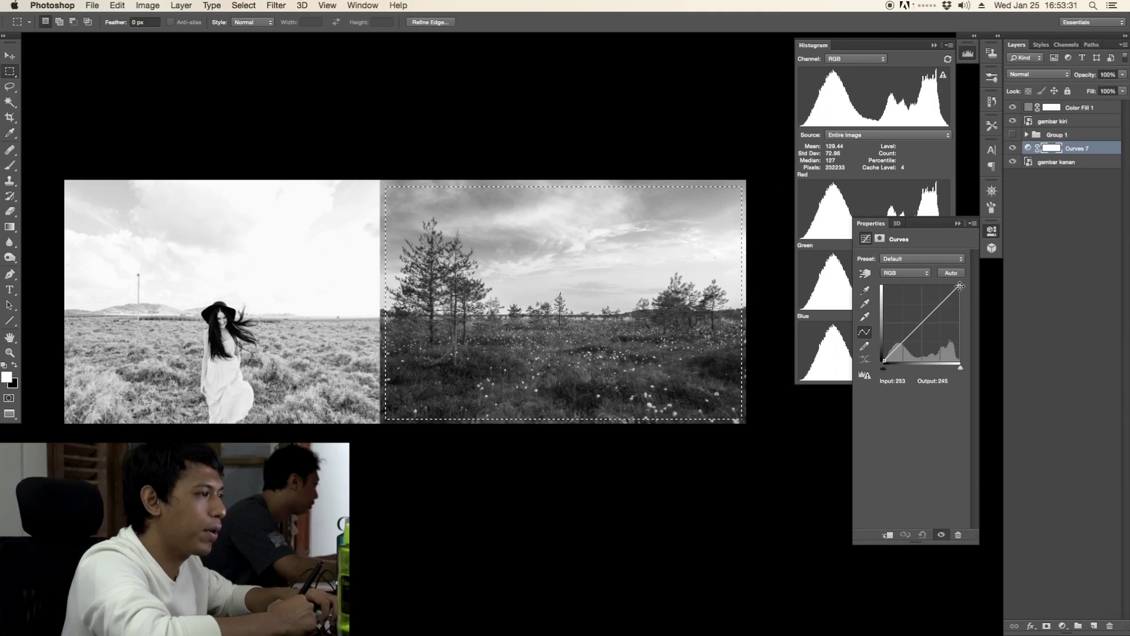
pyautogui.moveTo(905, 340); pyautogui.dragTo(894, 332)
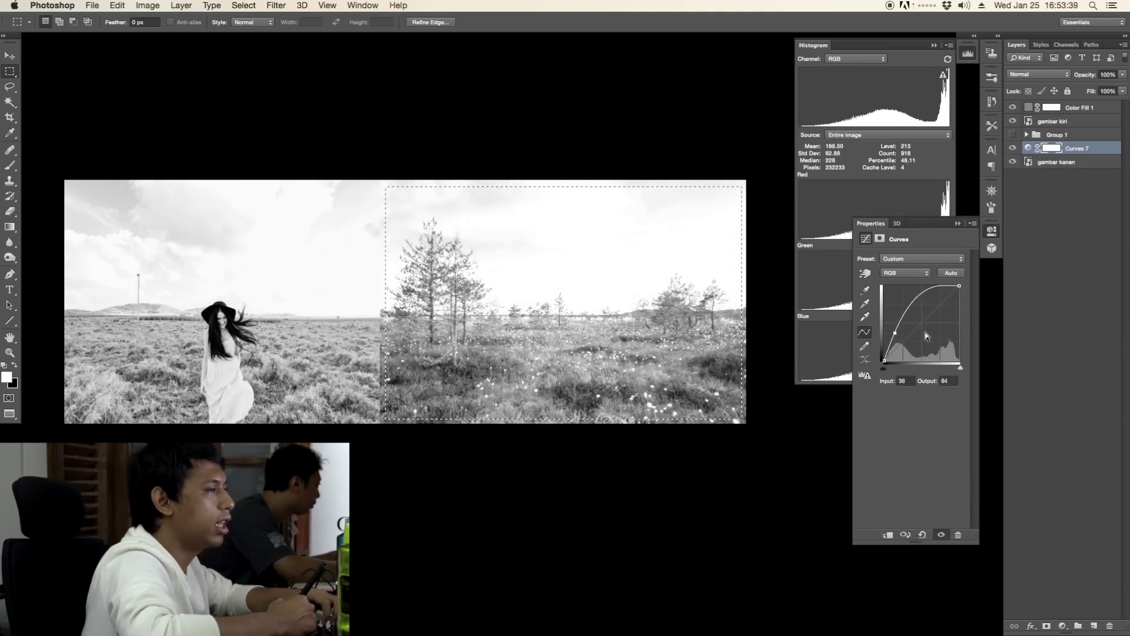
pyautogui.moveTo(550, 340); pyautogui.dragTo(603, 315)
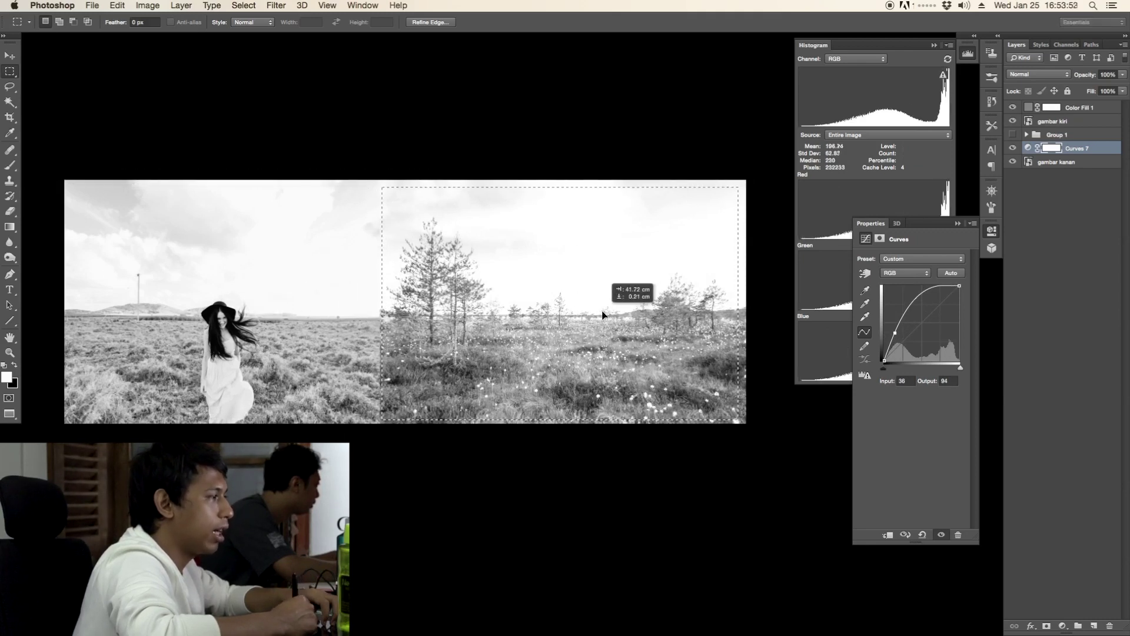
pyautogui.moveTo(929, 299); pyautogui.dragTo(926, 296)
pyautogui.moveTo(393, 313); pyautogui.dragTo(575, 321)
# Refine the curve with midtone and highlight points and set the shadow point to input 32, output 72, checking the histogram against the left photo.
pyautogui.moveTo(902, 317); pyautogui.dragTo(925, 296)
pyautogui.moveTo(895, 337); pyautogui.dragTo(906, 317)
pyautogui.moveTo(894, 339); pyautogui.dragTo(893, 339)
pyautogui.moveTo(618, 316)
pyautogui.mouseDown()
pyautogui.moveTo(241, 311)
pyautogui.moveTo(404, 327)
pyautogui.moveTo(616, 312)
pyautogui.mouseUp()
pyautogui.moveTo(907, 318); pyautogui.dragTo(946, 286)
pyautogui.moveTo(893, 338)
pyautogui.mouseDown()
pyautogui.moveTo(896, 347)
pyautogui.moveTo(911, 308)
pyautogui.moveTo(894, 340)
pyautogui.mouseUp()
pyautogui.moveTo(563, 287)
pyautogui.mouseDown()
pyautogui.moveTo(581, 298)
pyautogui.moveTo(204, 301)
pyautogui.moveTo(563, 301)
pyautogui.moveTo(410, 306)
pyautogui.moveTo(564, 286)
pyautogui.mouseUp()
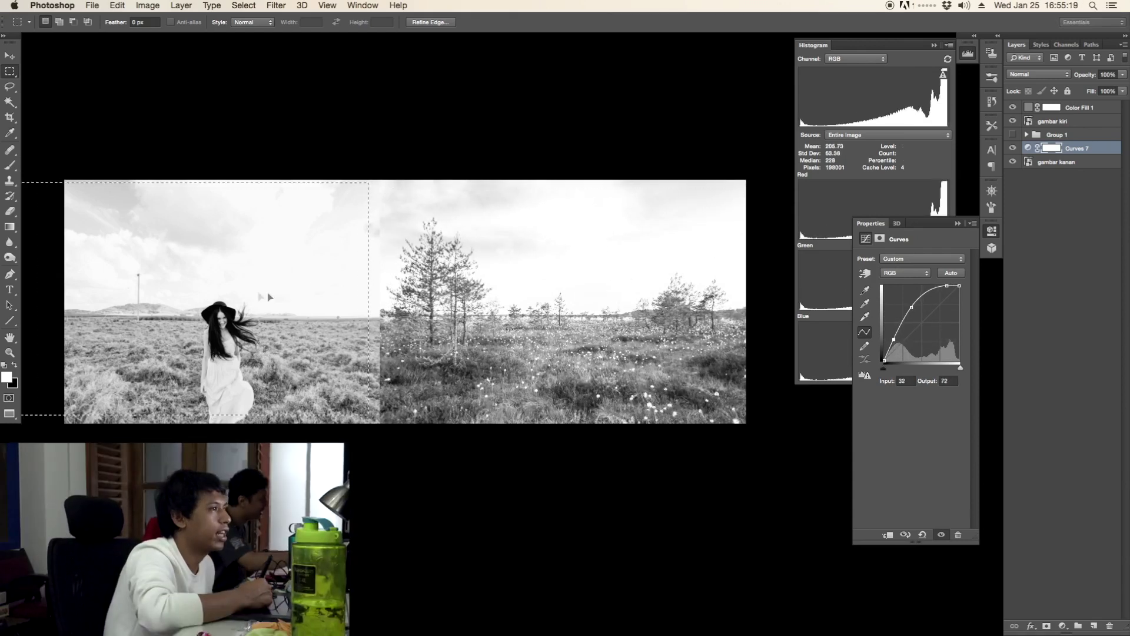
# Lower the curve's white endpoint to output 249 with the right photo selected, and deselect.
pyautogui.click(947, 286)
pyautogui.moveTo(676, 287)
pyautogui.mouseDown()
pyautogui.moveTo(289, 289)
pyautogui.moveTo(679, 289)
pyautogui.mouseUp()
pyautogui.click(960, 286)
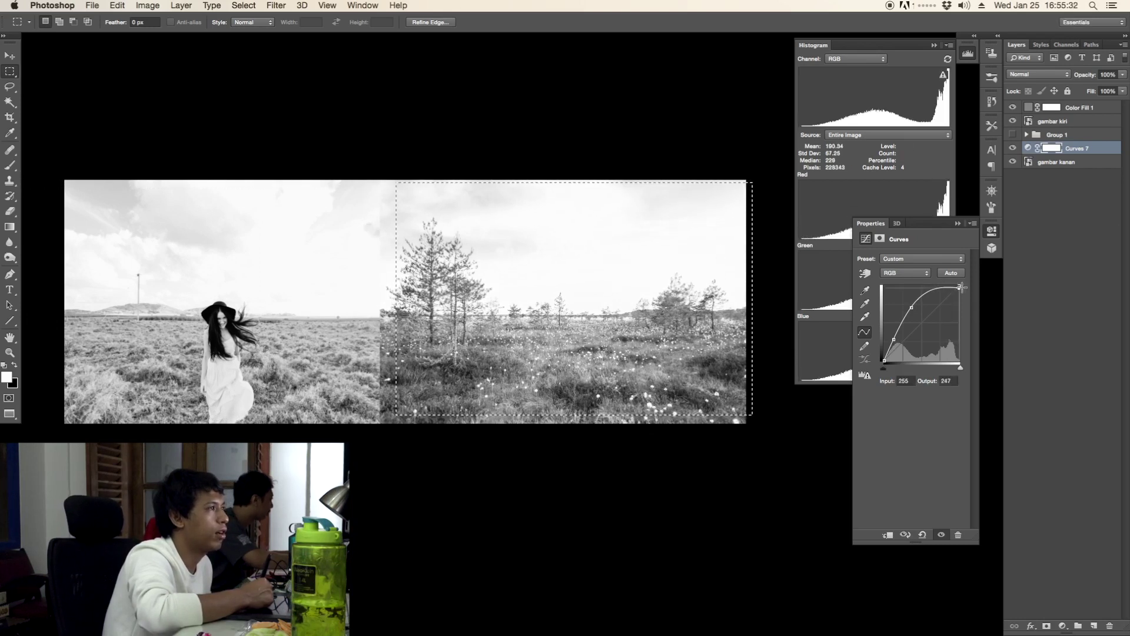
pyautogui.press('super+d')
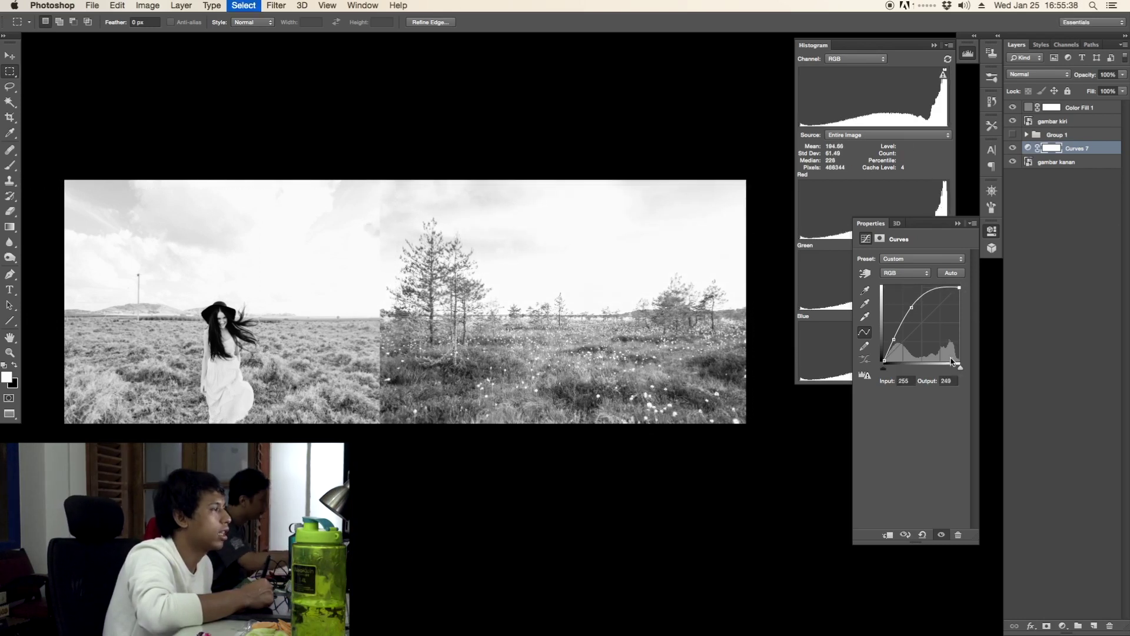
# Hide the Color Fill 1 layer and set the blend mode of the Curves 7 layer to Luminosity.
pyautogui.click(1013, 108)
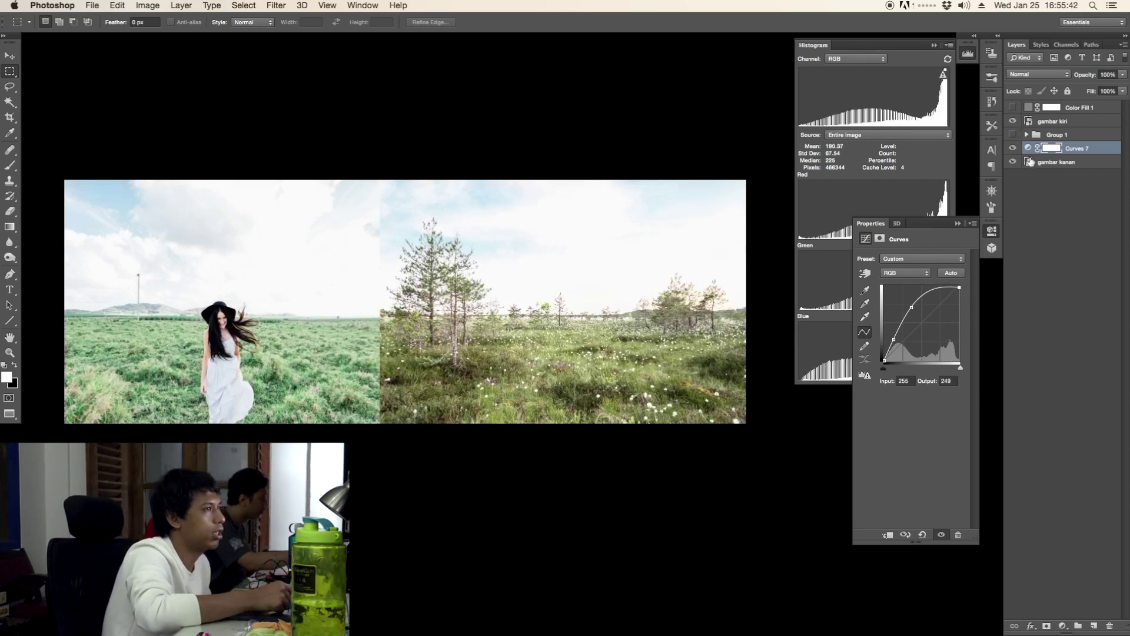
pyautogui.click(1038, 74)
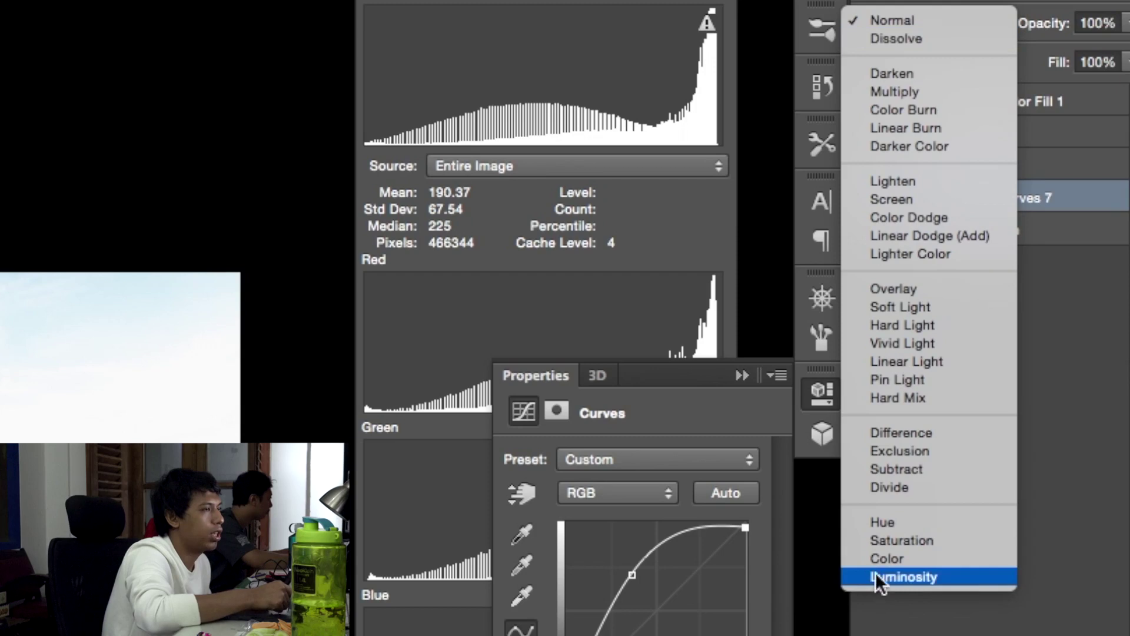
pyautogui.click(1028, 308)
# Show Color Fill 1 again, raise the Curves 7 midtone point to input 94, output 191, and select the right photo to check its histogram.
pyautogui.click(1013, 108)
pyautogui.click(1077, 108)
pyautogui.click(1077, 148)
pyautogui.moveTo(913, 309); pyautogui.dragTo(913, 305)
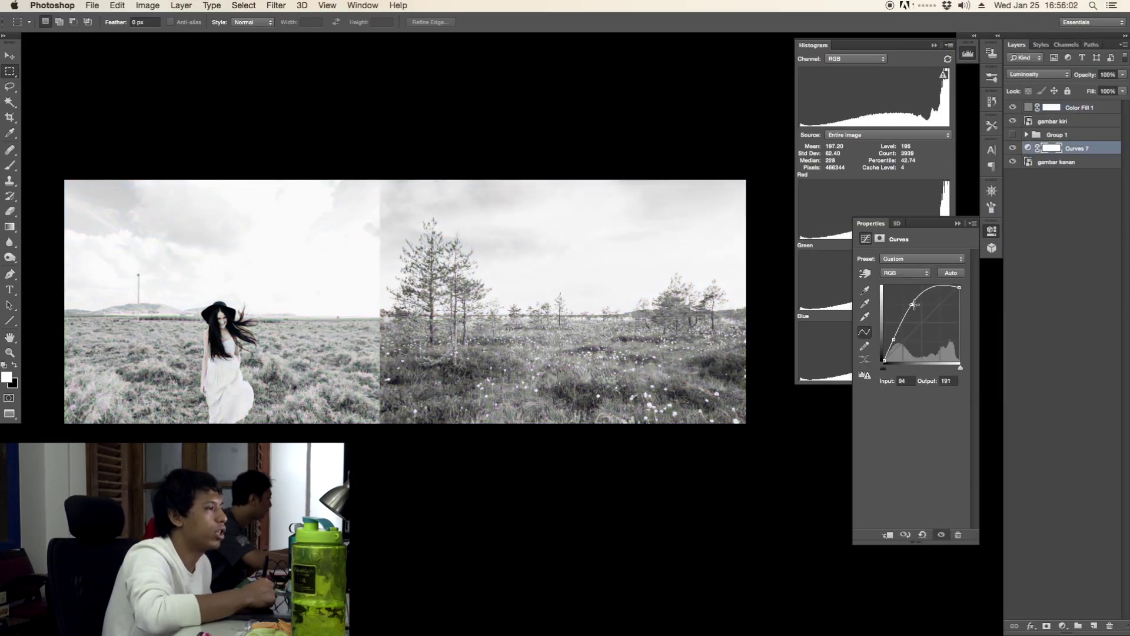
pyautogui.moveTo(385, 184); pyautogui.dragTo(759, 432)
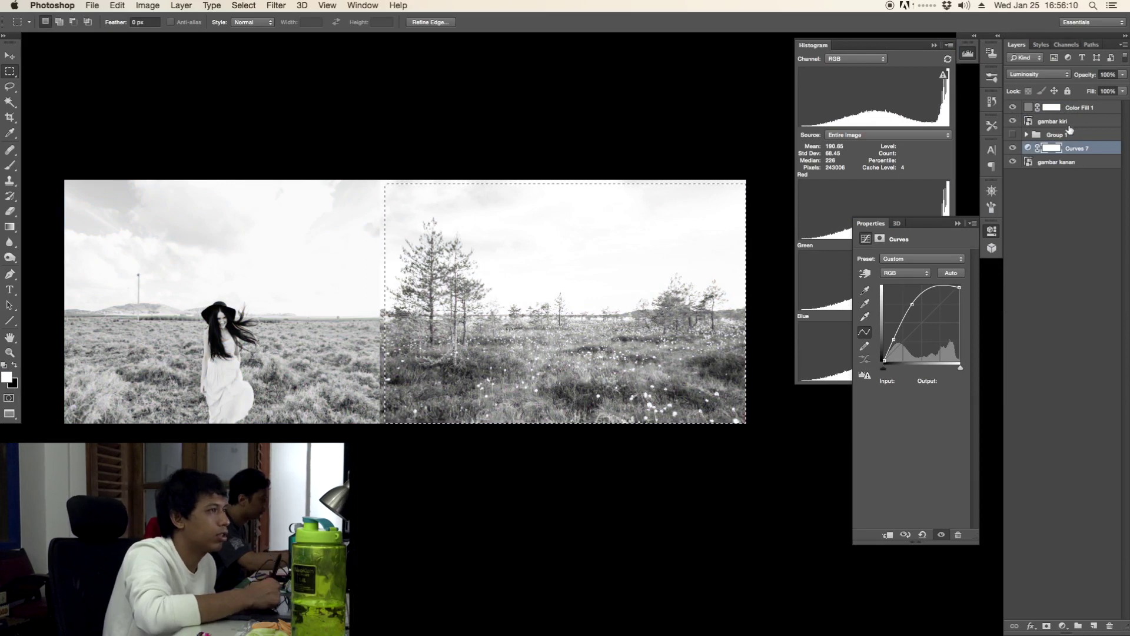
# Change the blend mode of the Color Fill 1 layer to Luminosity and clear the selection.
pyautogui.click(1080, 108)
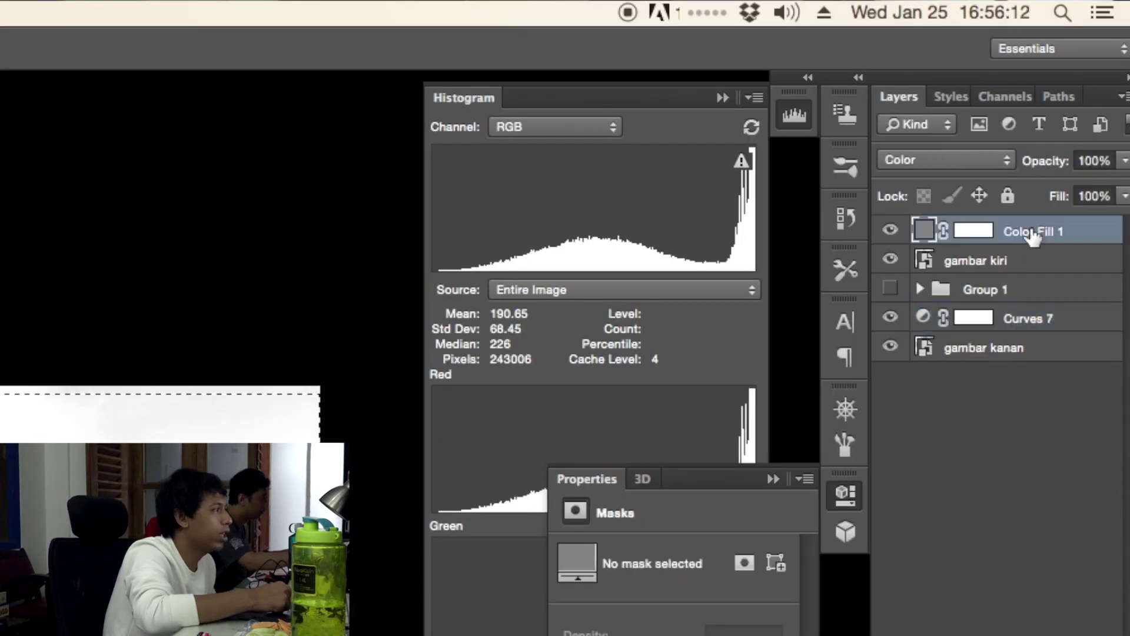
pyautogui.click(961, 163)
pyautogui.click(949, 177)
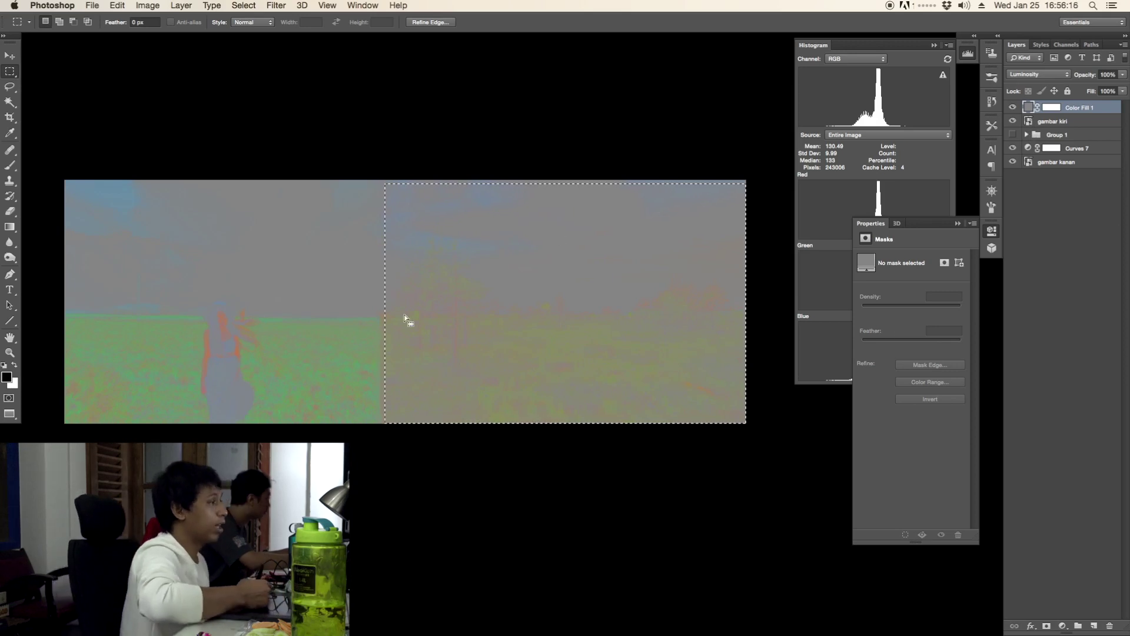
pyautogui.press('super+d')
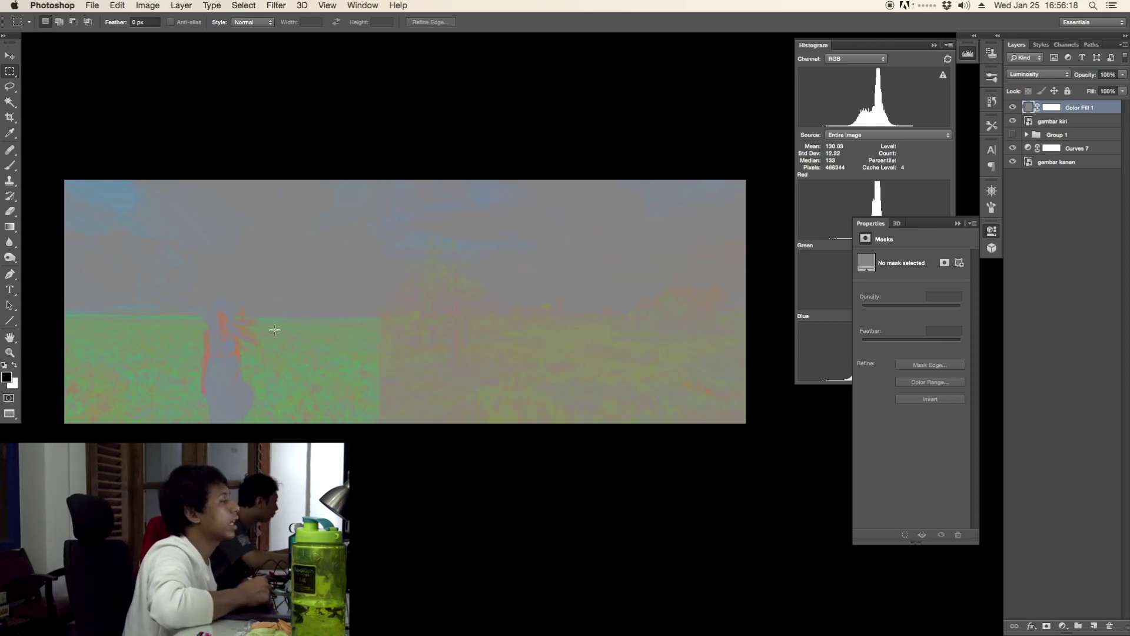
# Add a Hue/Saturation adjustment layer directly above the Curves 7 layer.
pyautogui.press('z')
pyautogui.moveTo(471, 324); pyautogui.dragTo(500, 323)
pyautogui.moveTo(511, 334); pyautogui.dragTo(550, 310)
pyautogui.press('b')
pyautogui.press('v')
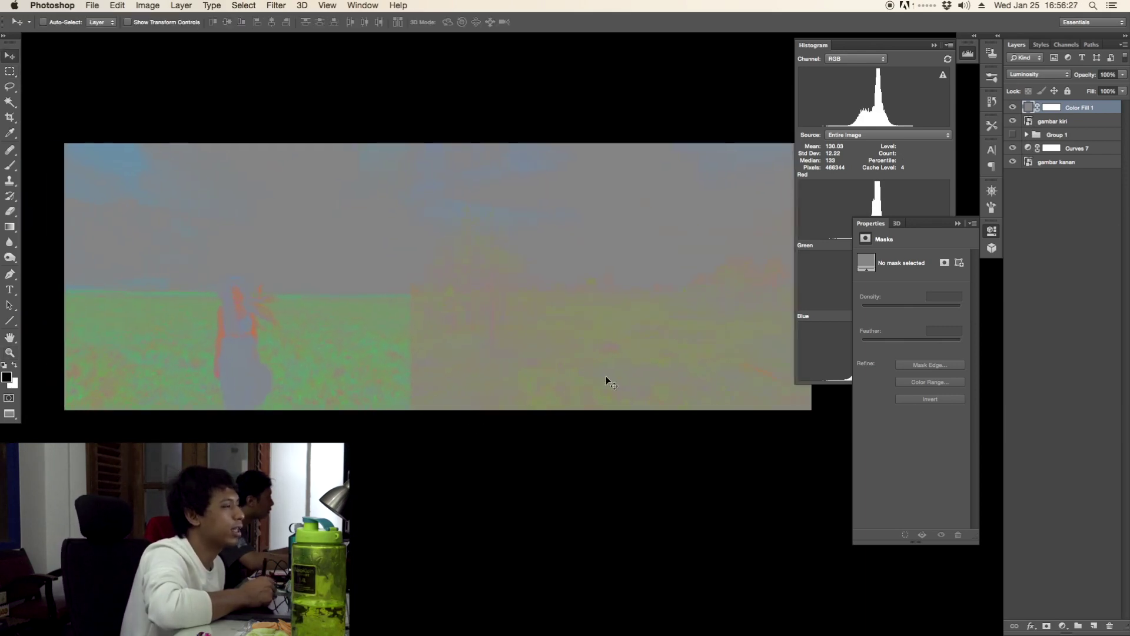
pyautogui.click(1073, 149)
pyautogui.click(1063, 625)
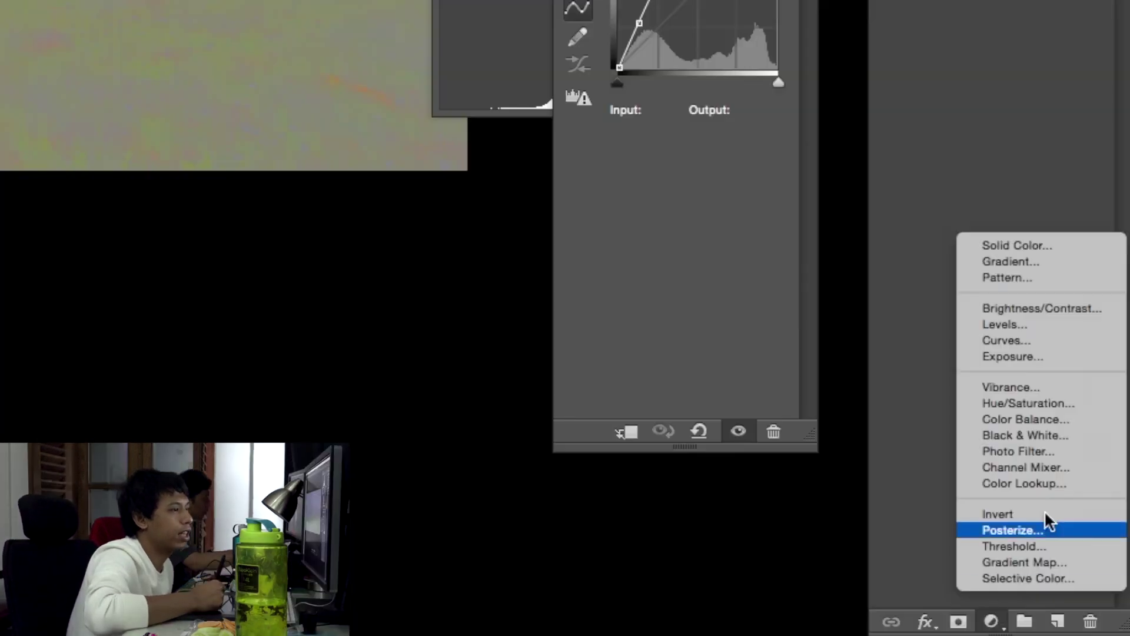
pyautogui.click(1053, 404)
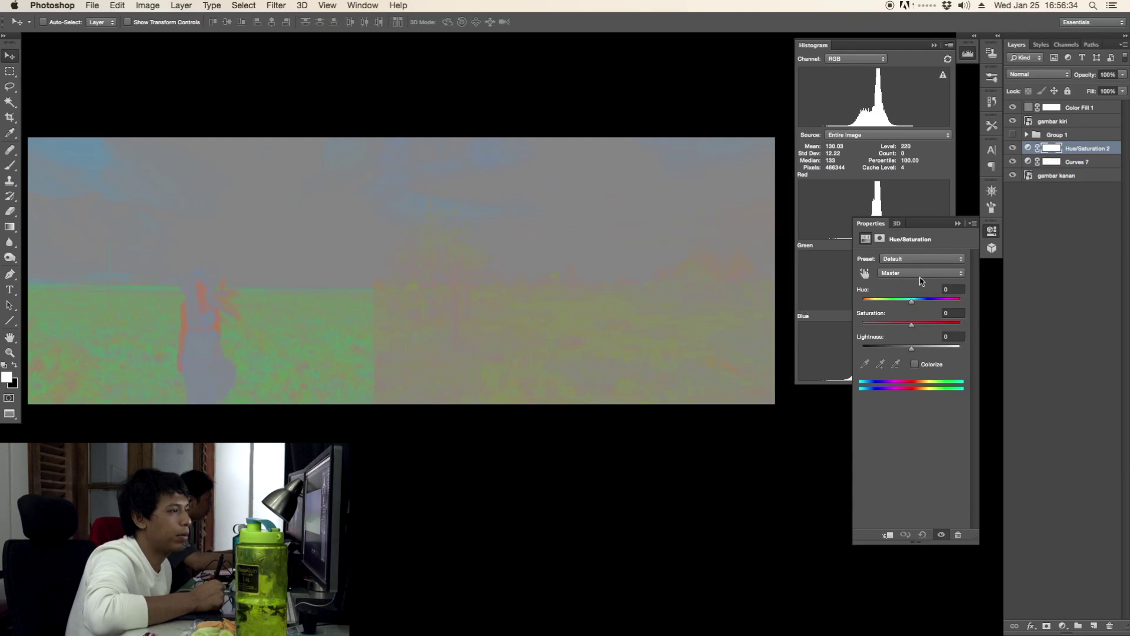
# Test the Yellows of Hue/Saturation 2 at saturation +100, undo that trial, and set the Yellows hue to +45.
pyautogui.click(921, 274)
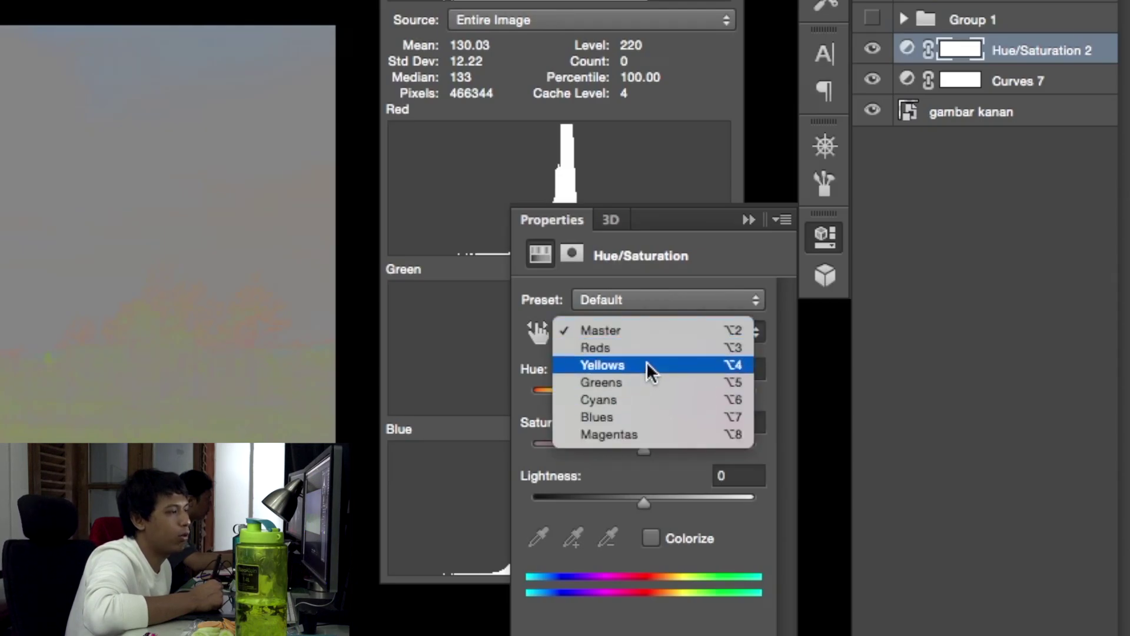
pyautogui.click(647, 365)
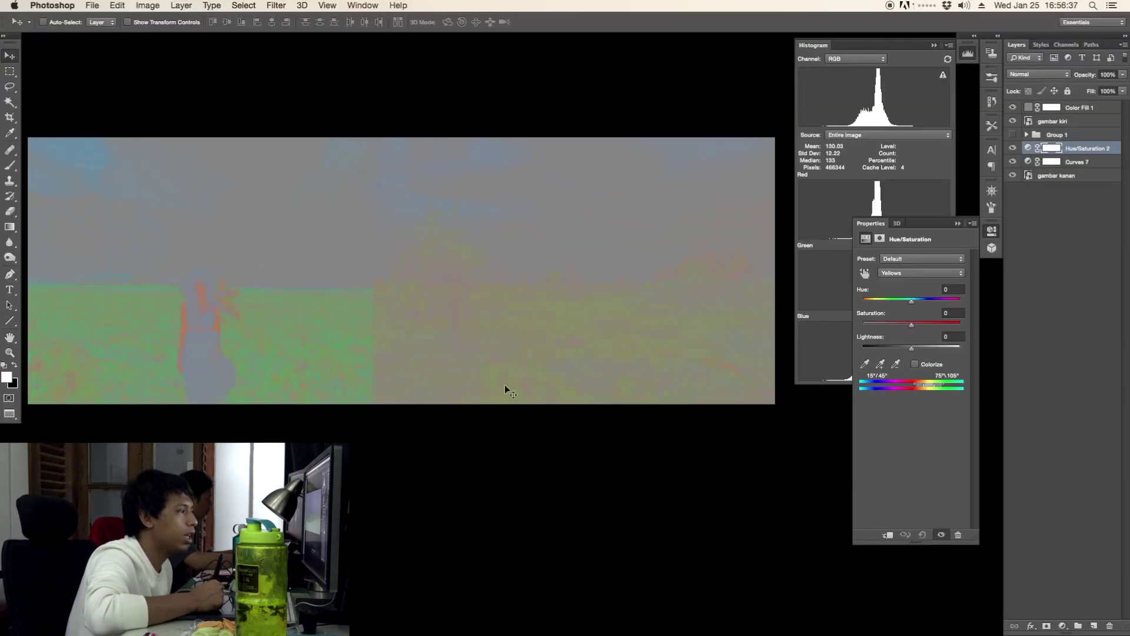
pyautogui.moveTo(973, 330); pyautogui.dragTo(974, 329)
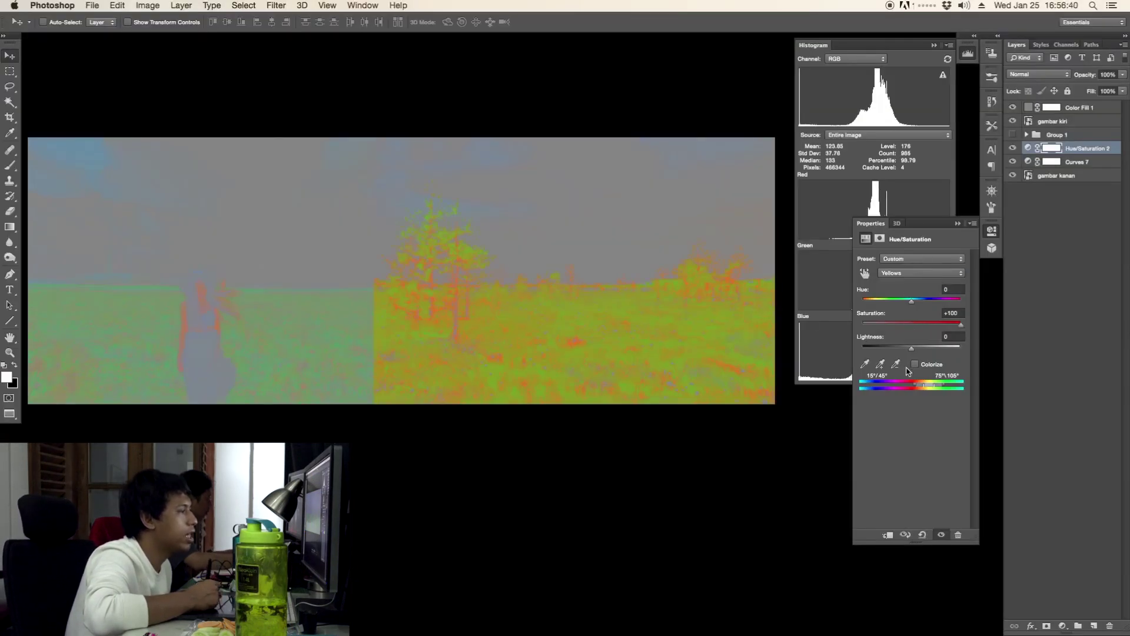
pyautogui.press('super+z')
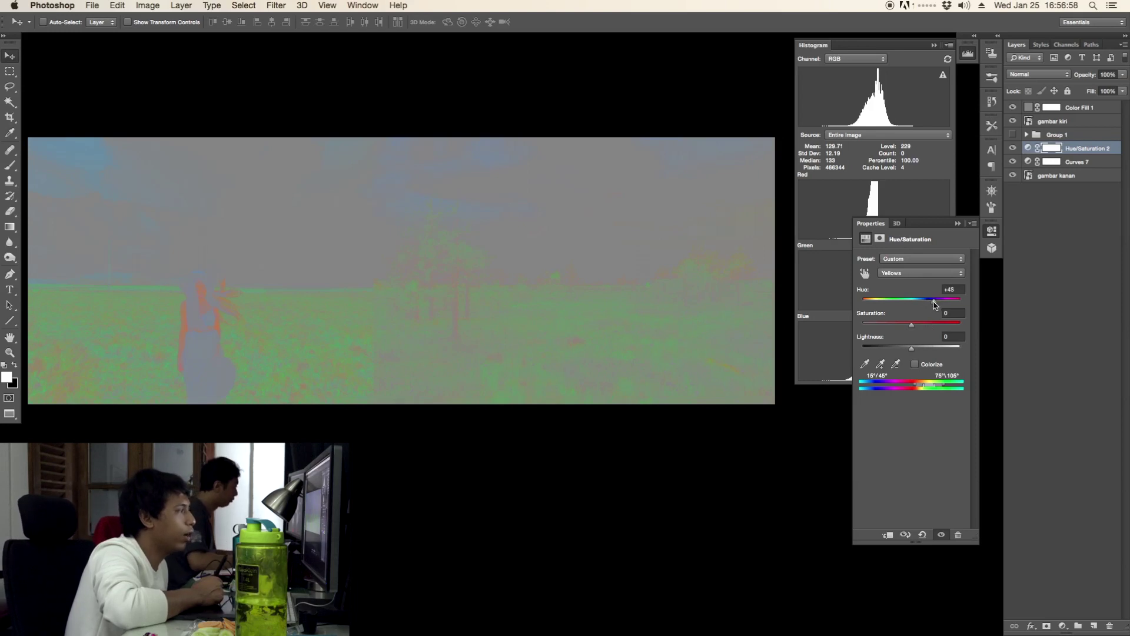
# Test the Reds of Hue/Saturation 2 at saturation +100, undo it, and set the Reds to hue +14 and saturation +39.
pyautogui.click(911, 276)
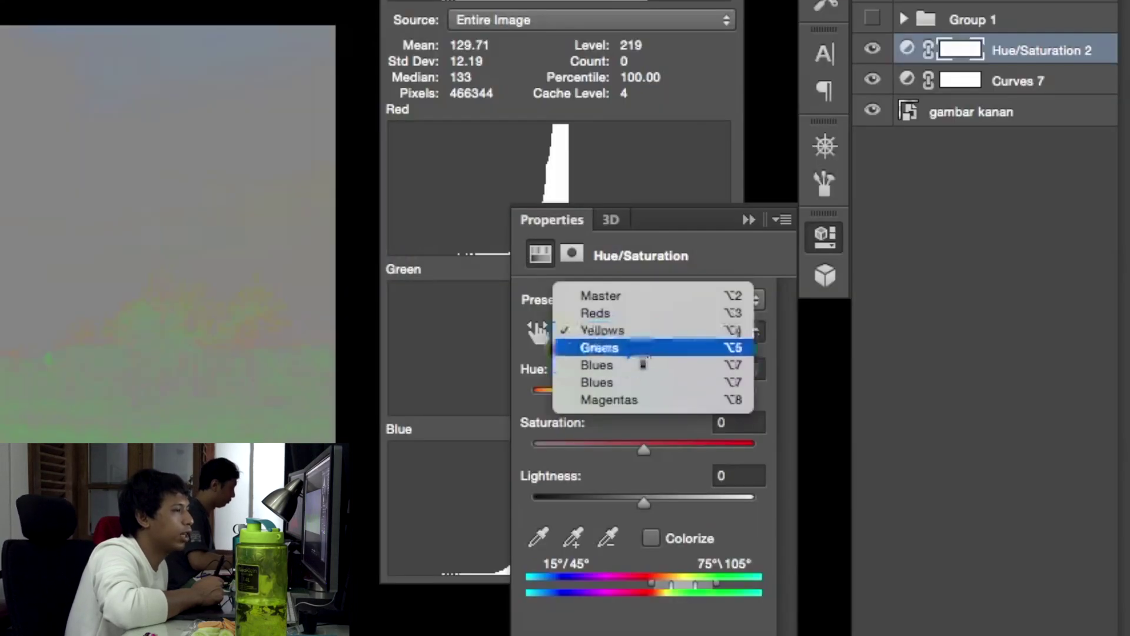
pyautogui.click(906, 262)
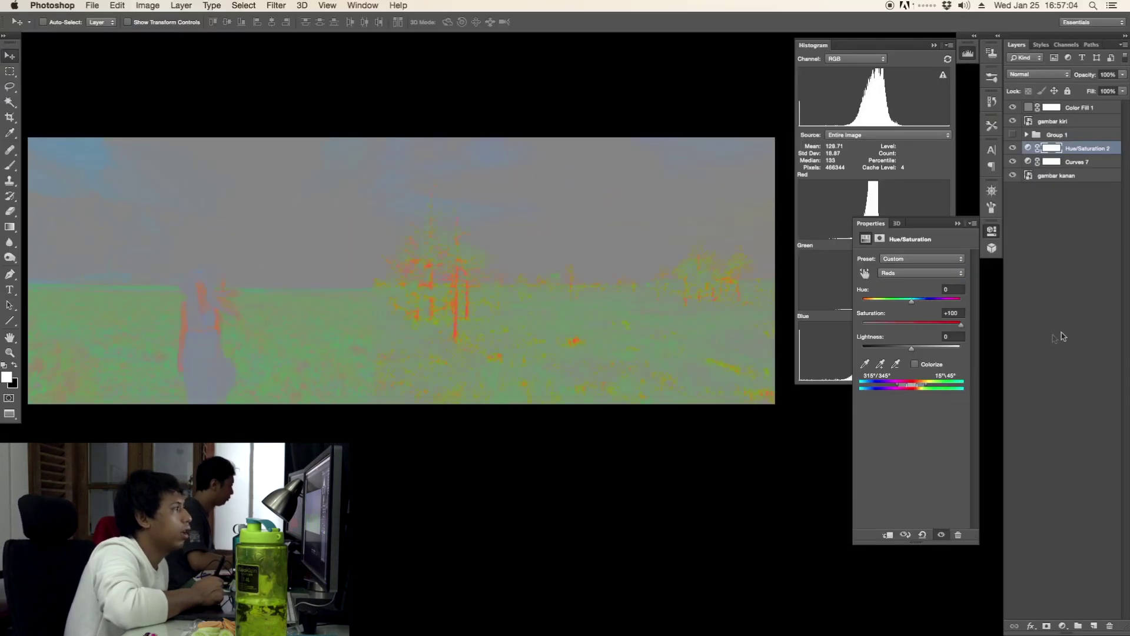
pyautogui.press('super+z')
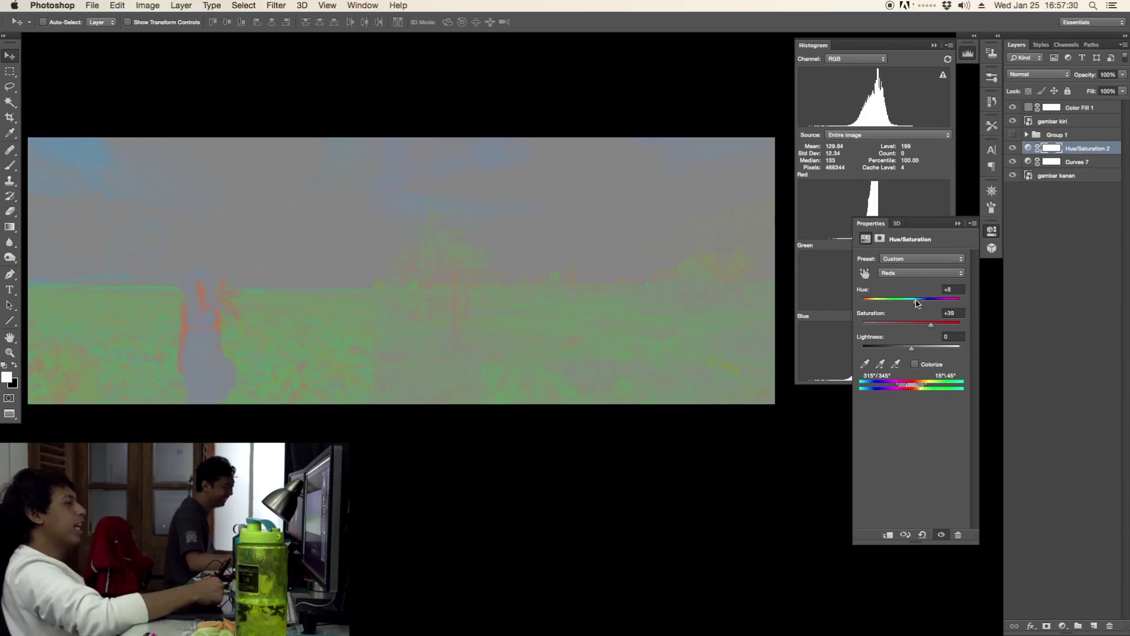
pyautogui.moveTo(616, 342)
pyautogui.mouseDown()
pyautogui.moveTo(659, 345)
pyautogui.moveTo(630, 336)
pyautogui.mouseUp()
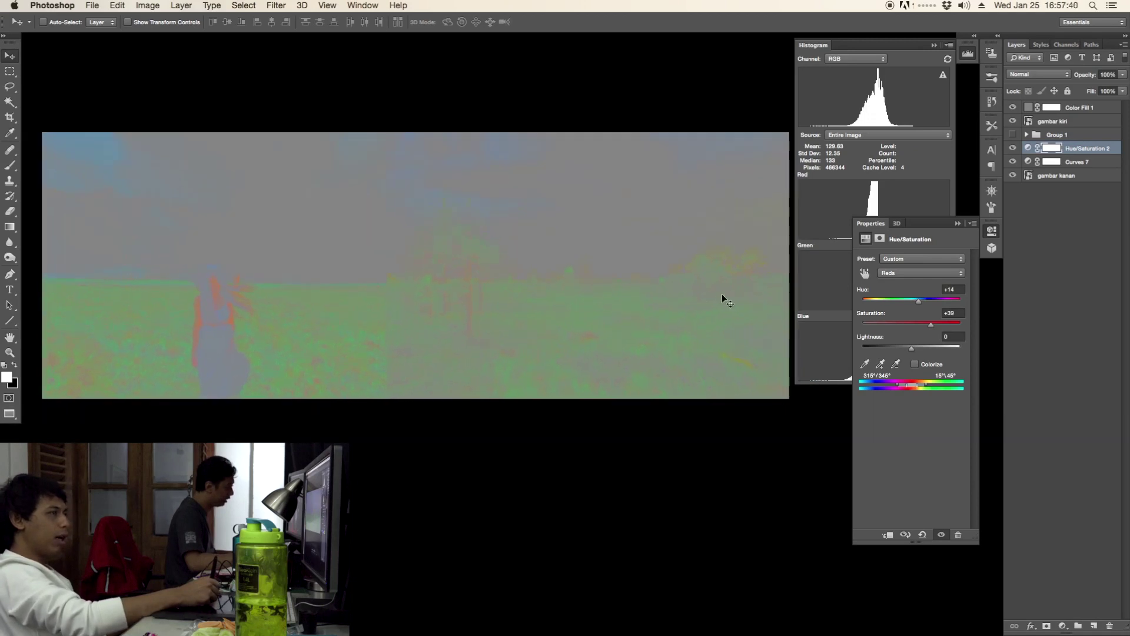
# Try saturation +100 on the Cyans of Hue/Saturation 2, and switch the colour range to Blues.
pyautogui.click(910, 276)
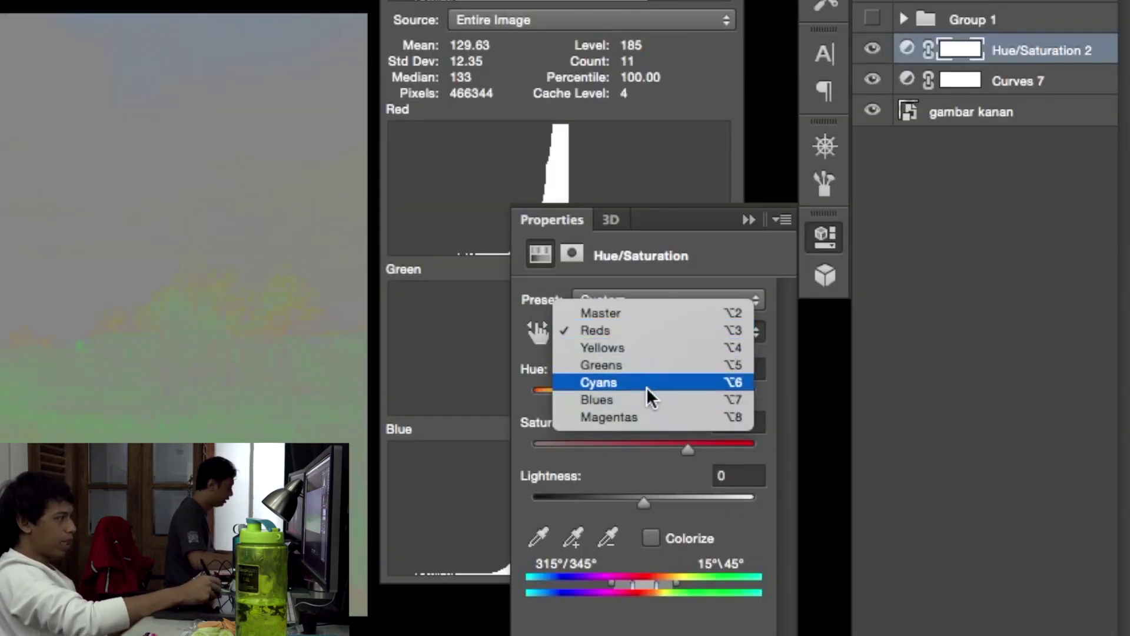
pyautogui.click(646, 388)
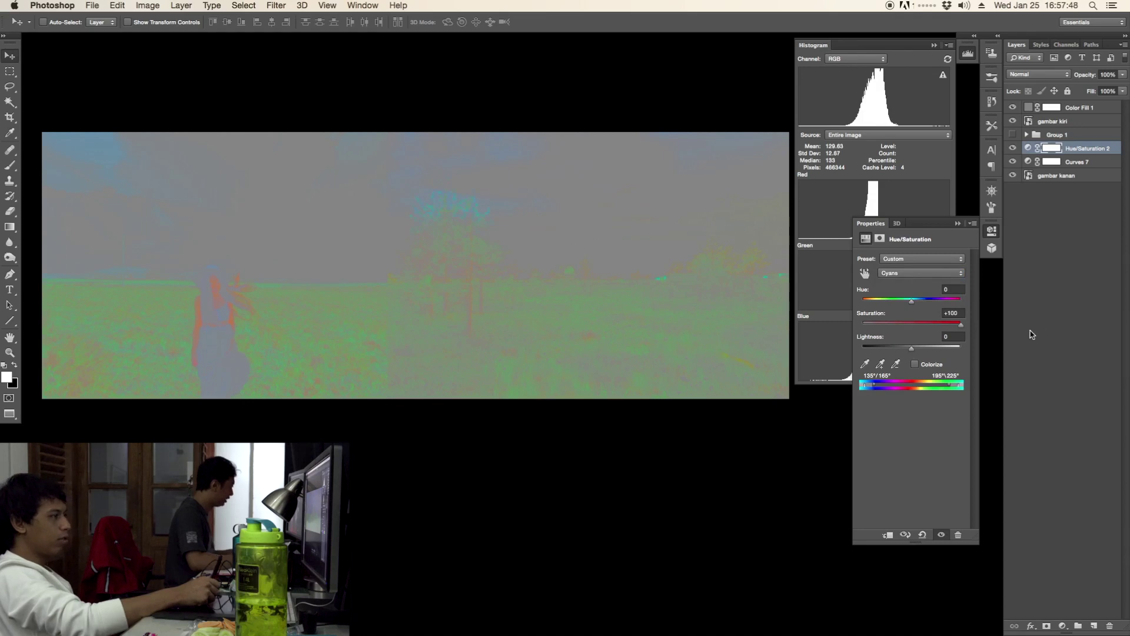
pyautogui.click(921, 274)
pyautogui.click(918, 282)
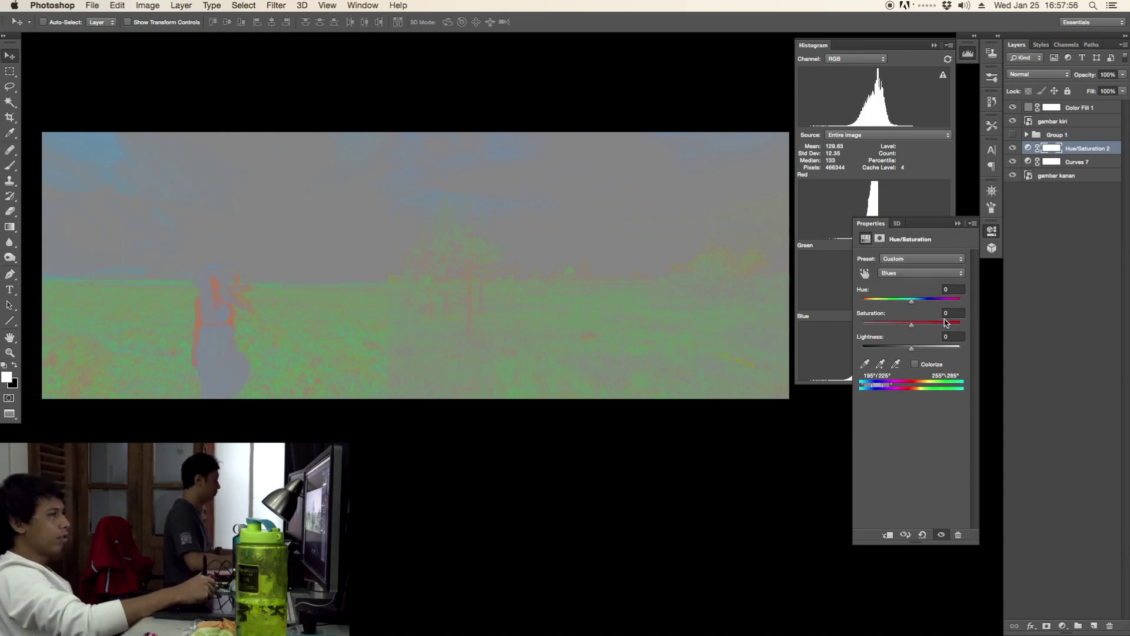
# Hide Color Fill 1 to compare the two photos in their real colours, and show it again.
pyautogui.click(1013, 108)
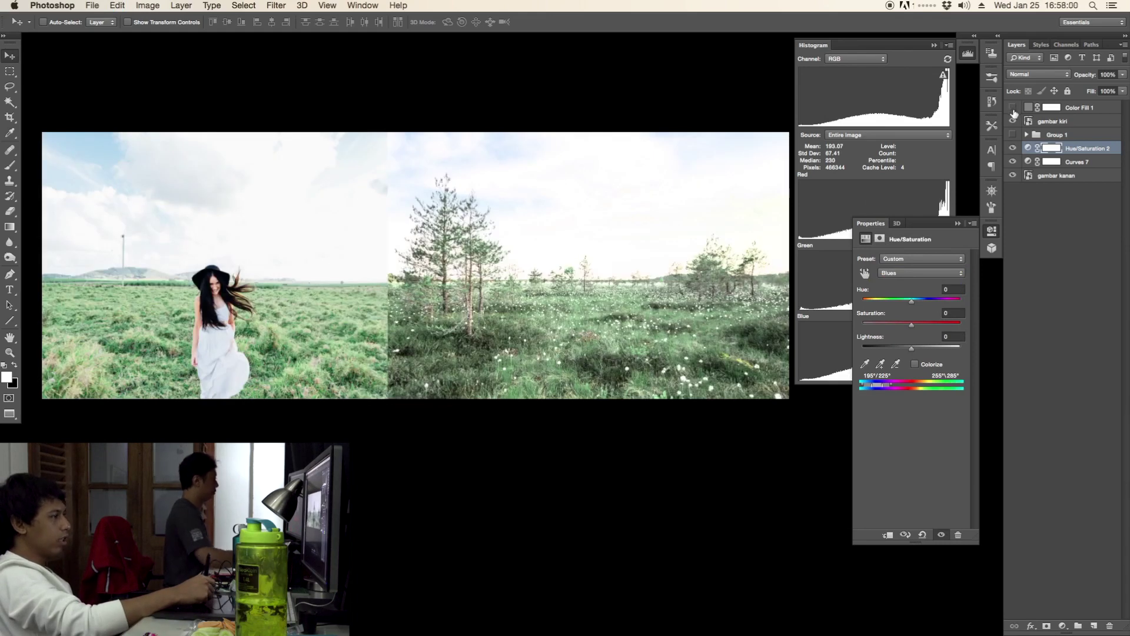
pyautogui.press('z')
pyautogui.moveTo(668, 284); pyautogui.dragTo(652, 303)
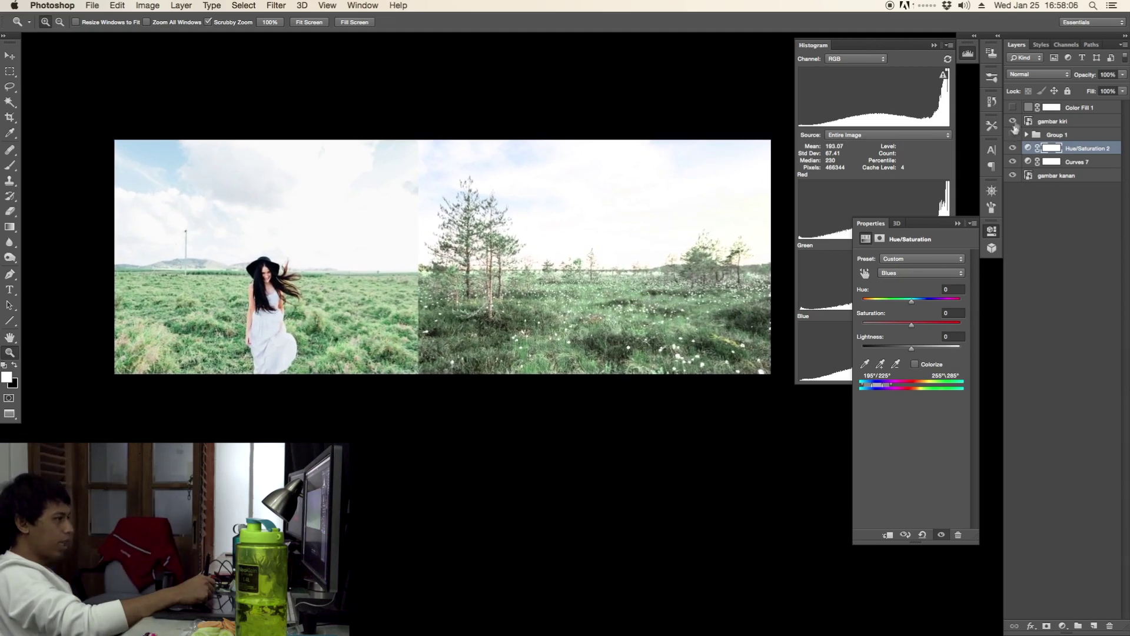
pyautogui.click(1013, 107)
pyautogui.moveTo(610, 320); pyautogui.dragTo(629, 320)
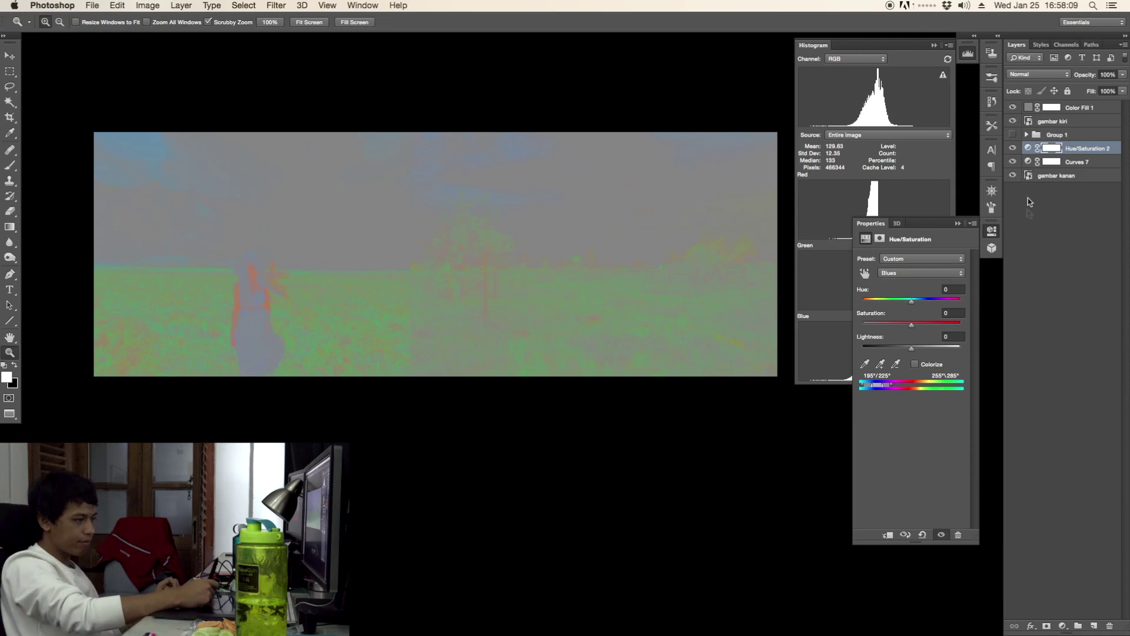
# Add another Hue/Saturation adjustment layer above Hue/Saturation 2, and set the blend mode of Curves 7 to Normal.
pyautogui.click(1063, 627)
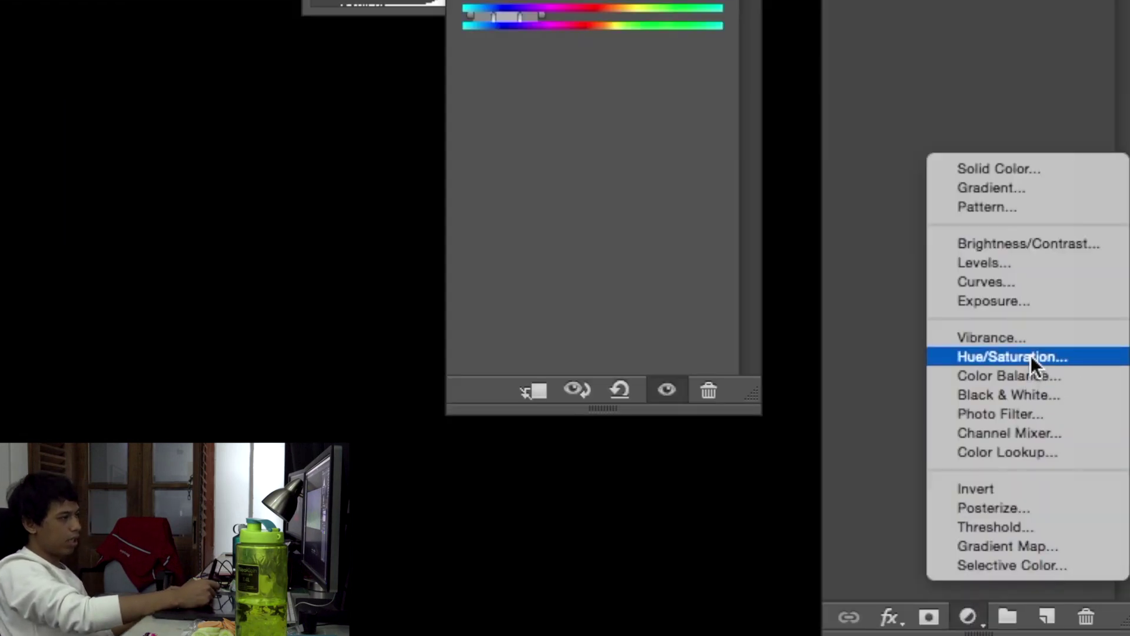
pyautogui.click(1030, 356)
pyautogui.click(909, 291)
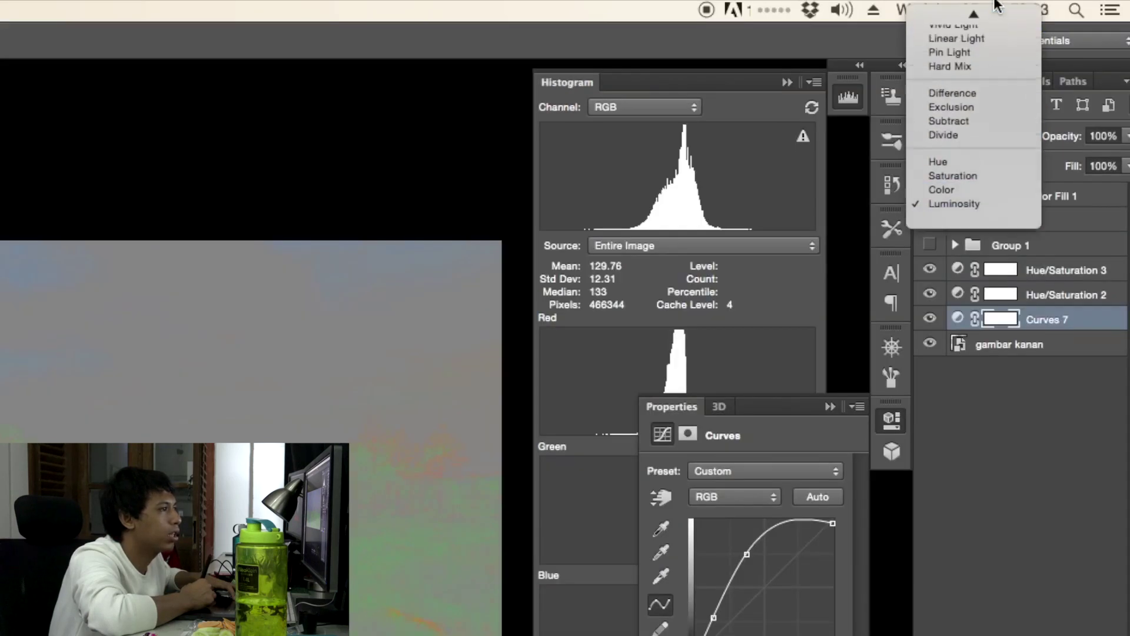
pyautogui.moveTo(995, 5)
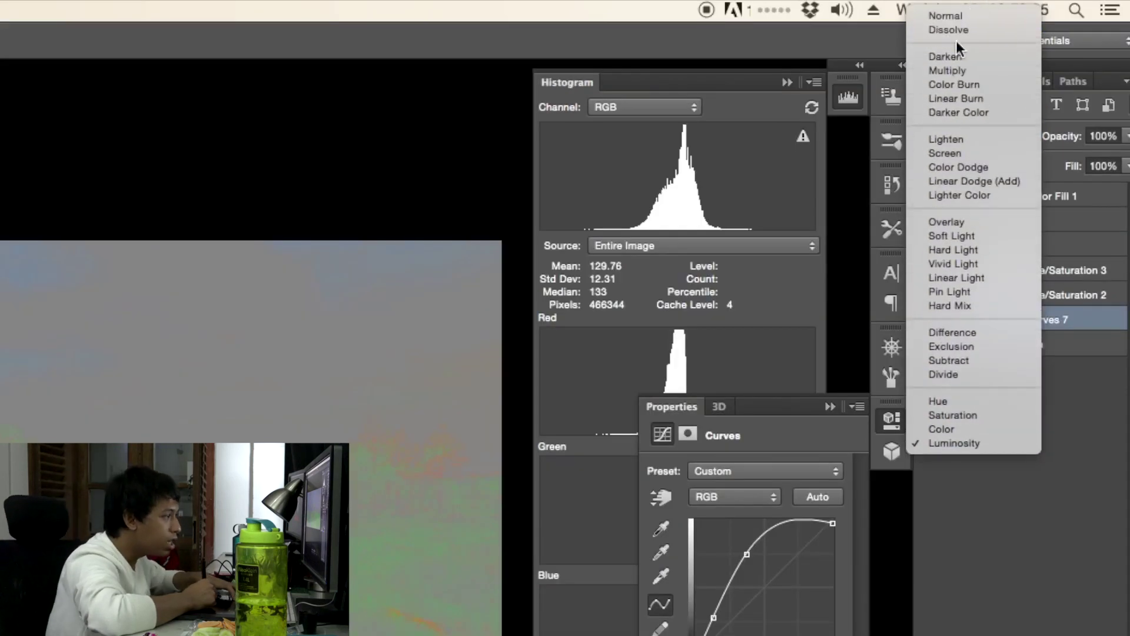
pyautogui.click(953, 17)
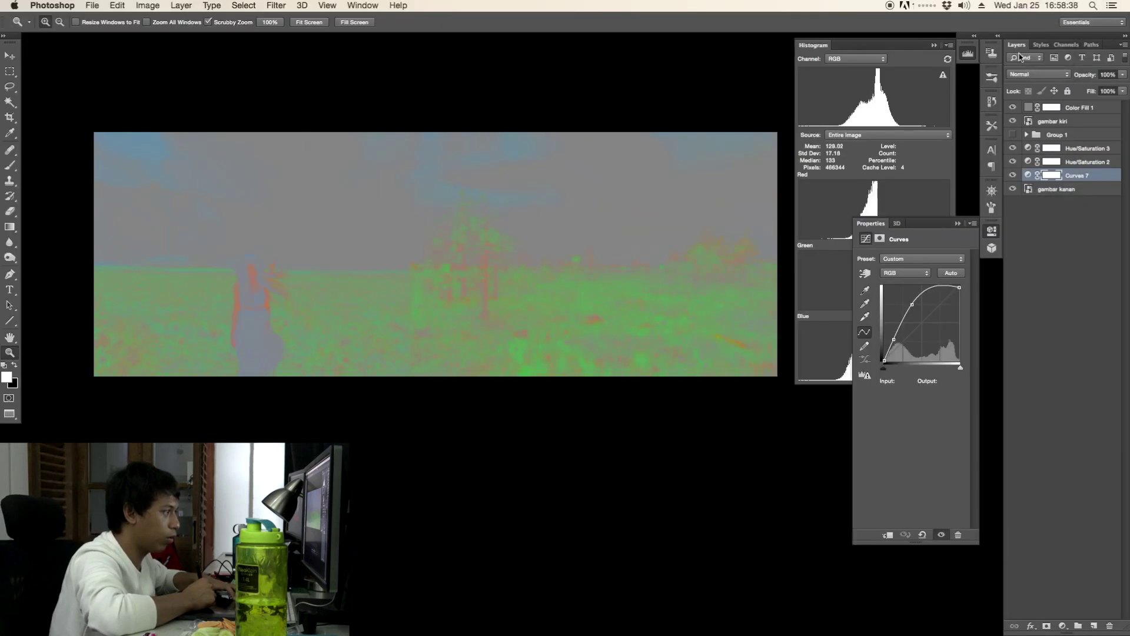
# Remove the extra Hue/Saturation 3 layer and set the Yellows of Hue/Saturation 2 to hue +42 and saturation -27.
pyautogui.click(1070, 152)
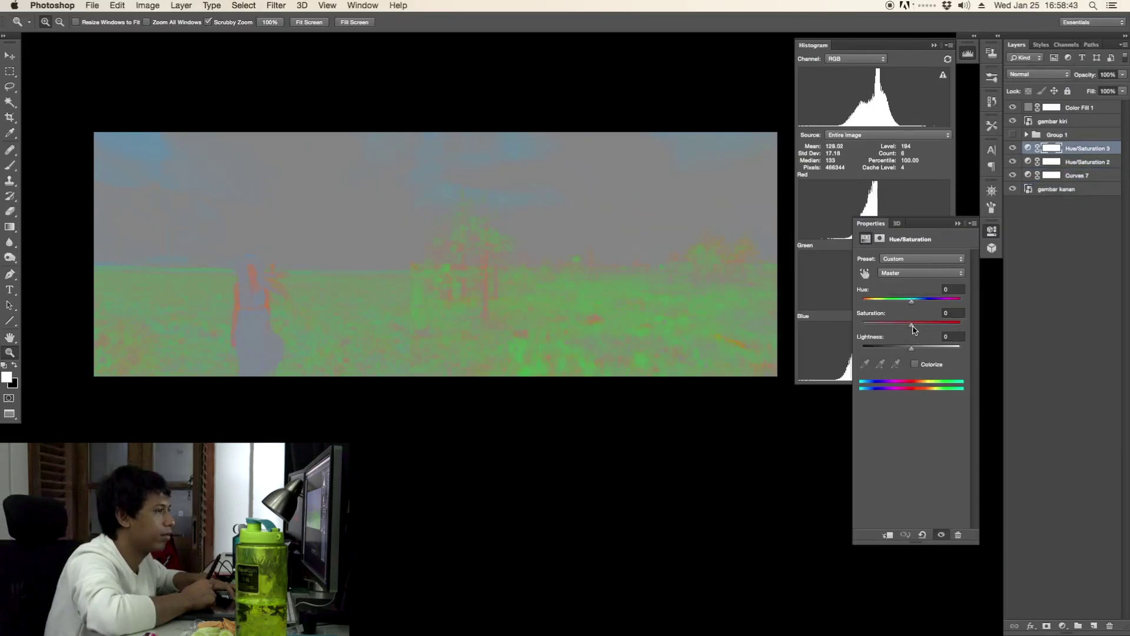
pyautogui.click(911, 275)
pyautogui.click(912, 282)
pyautogui.click(913, 275)
pyautogui.click(913, 282)
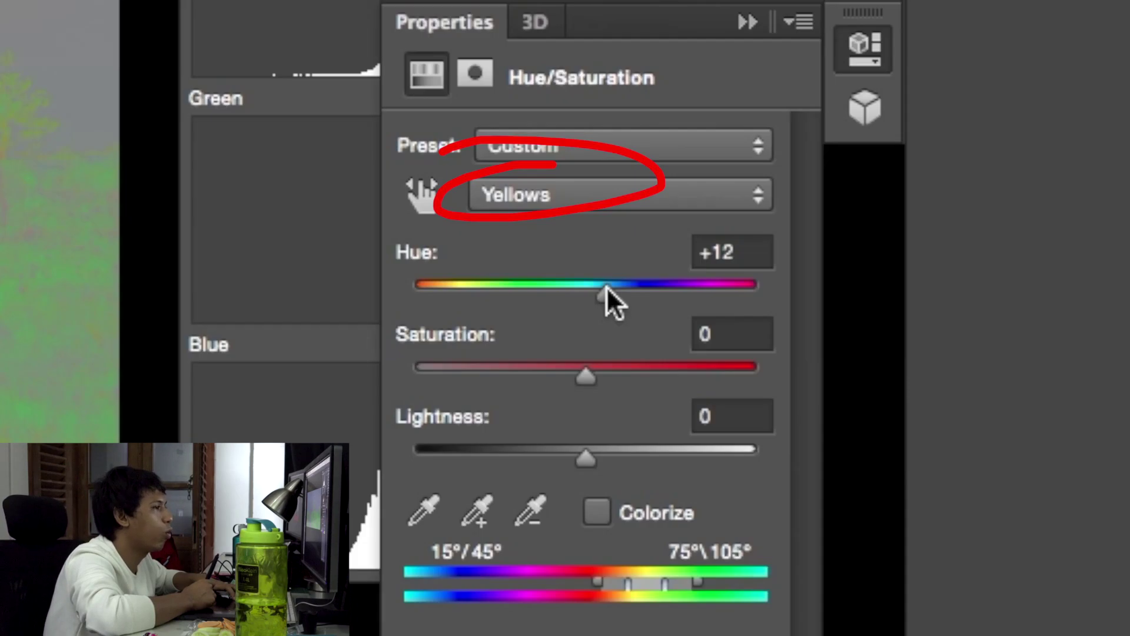
pyautogui.moveTo(607, 287); pyautogui.dragTo(671, 287)
pyautogui.click(612, 195)
pyautogui.moveTo(659, 288)
pyautogui.mouseDown()
pyautogui.moveTo(680, 286)
pyautogui.moveTo(649, 294)
pyautogui.mouseUp()
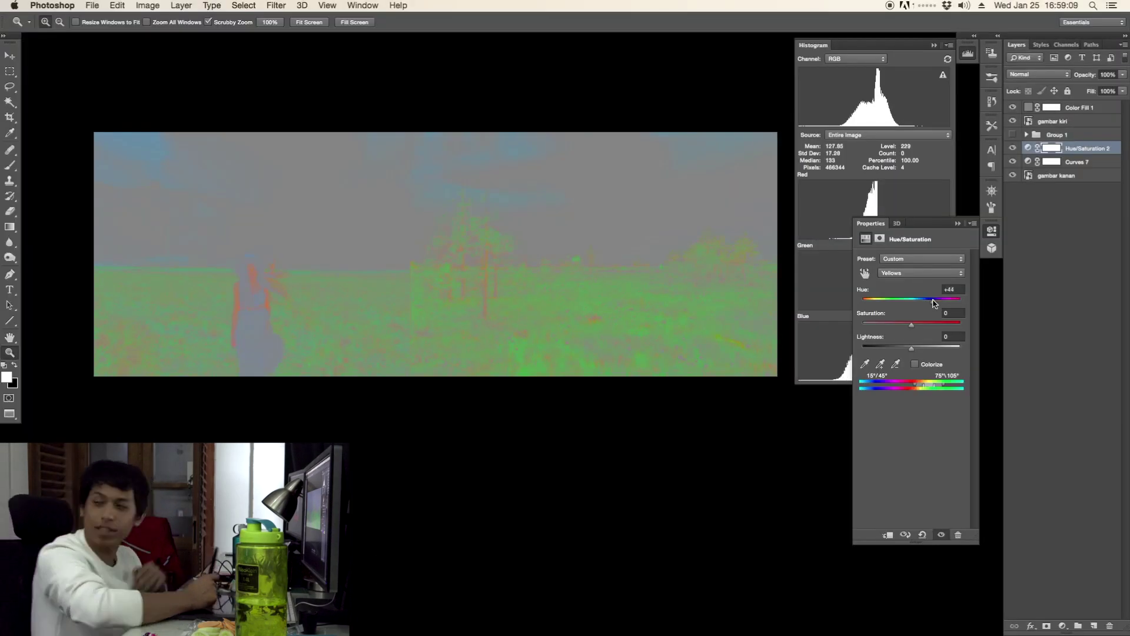
pyautogui.moveTo(934, 304); pyautogui.dragTo(901, 329)
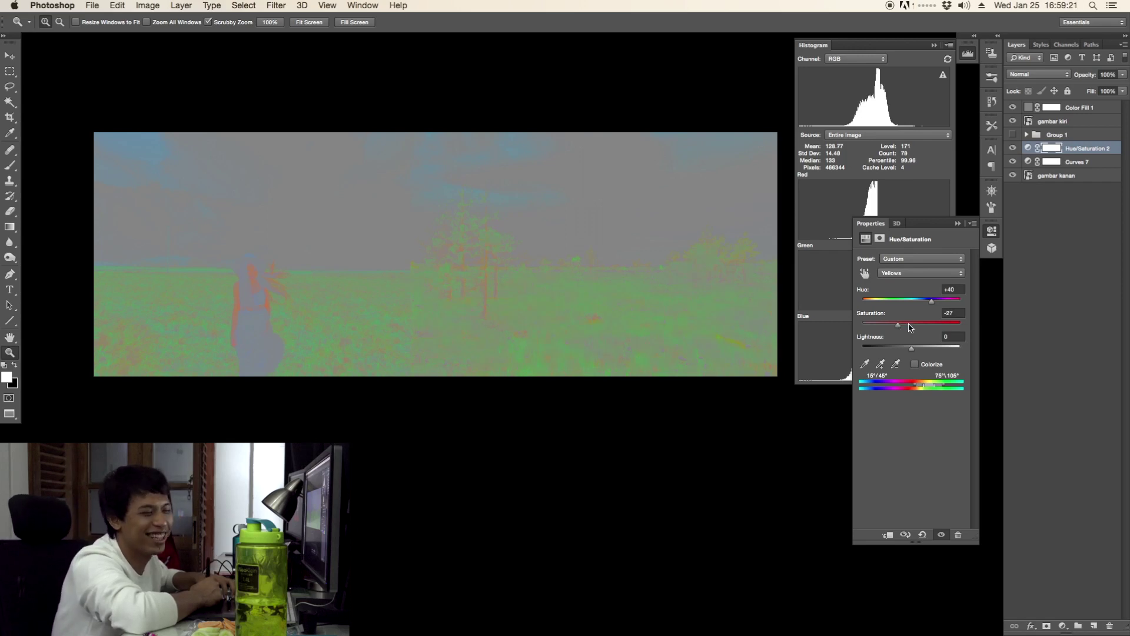
pyautogui.moveTo(936, 303); pyautogui.dragTo(935, 305)
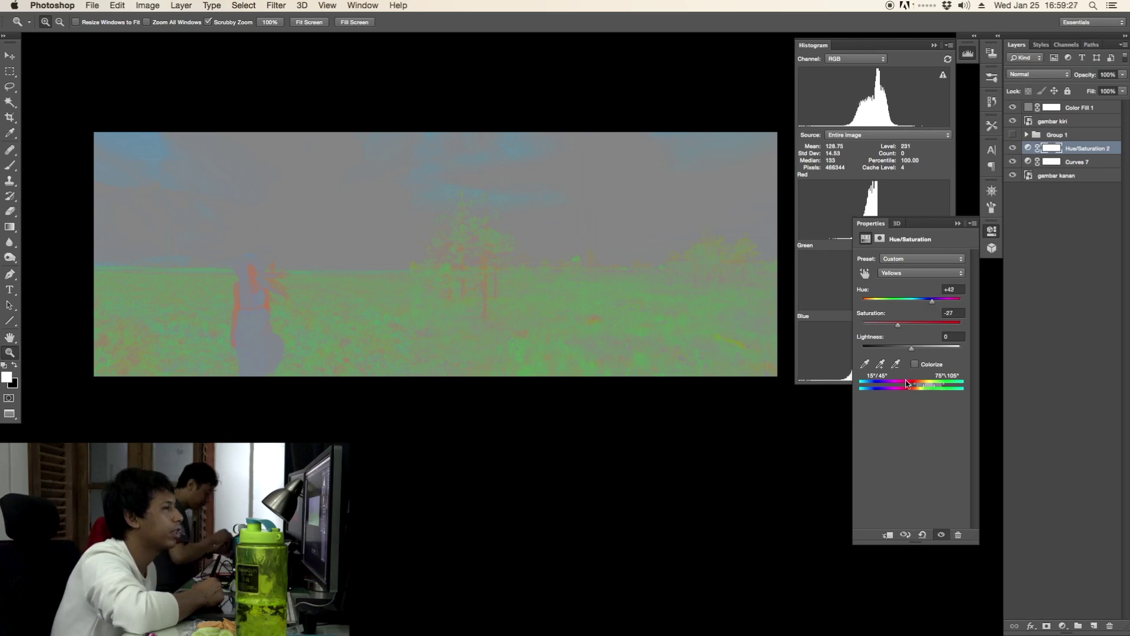
# Add a Curves adjustment layer directly above the Curves 7 layer.
pyautogui.keyDown('alt'); pyautogui.click(589, 280); pyautogui.keyUp('alt')
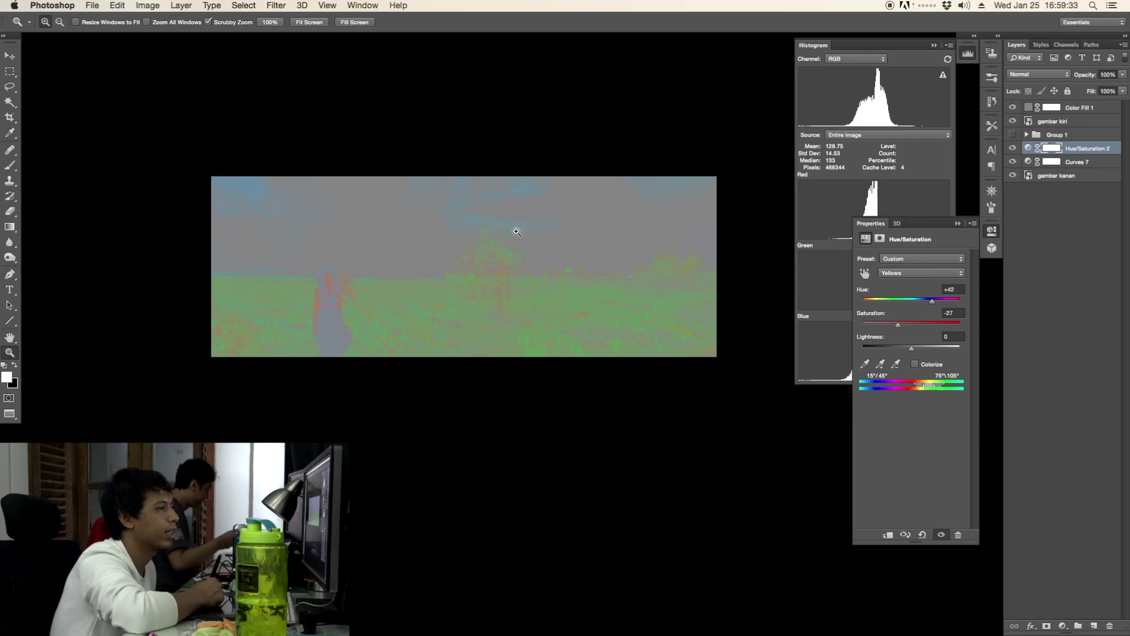
pyautogui.click(1084, 169)
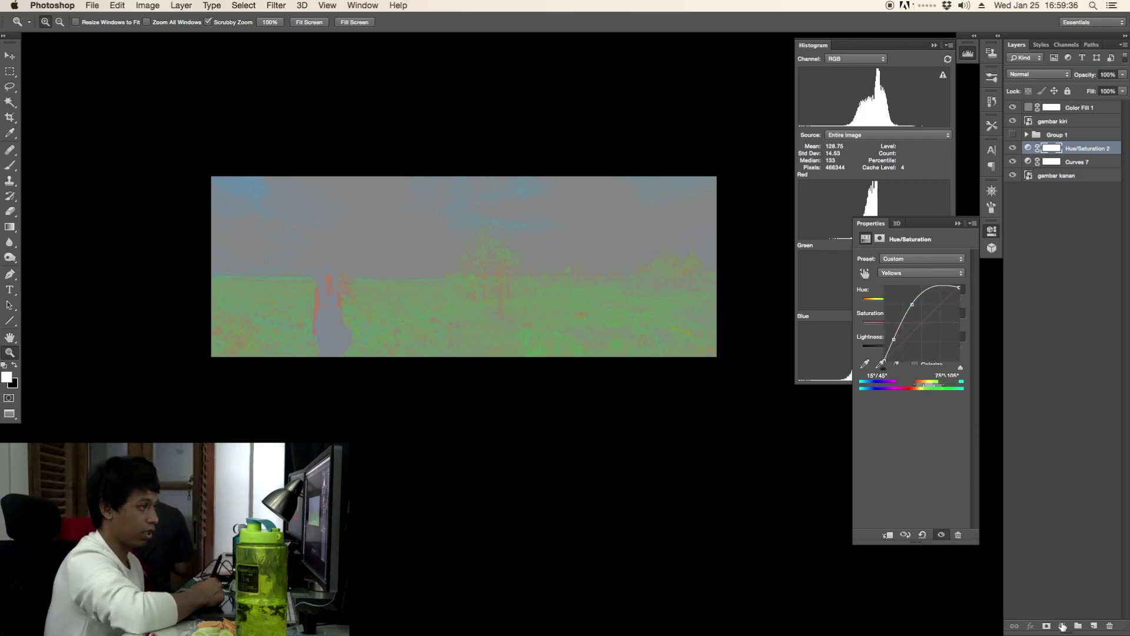
pyautogui.click(1063, 626)
pyautogui.click(1072, 493)
# On the new layer's Blue curve, raise a highlight point slightly and lift the black point to output 10.
pyautogui.click(913, 273)
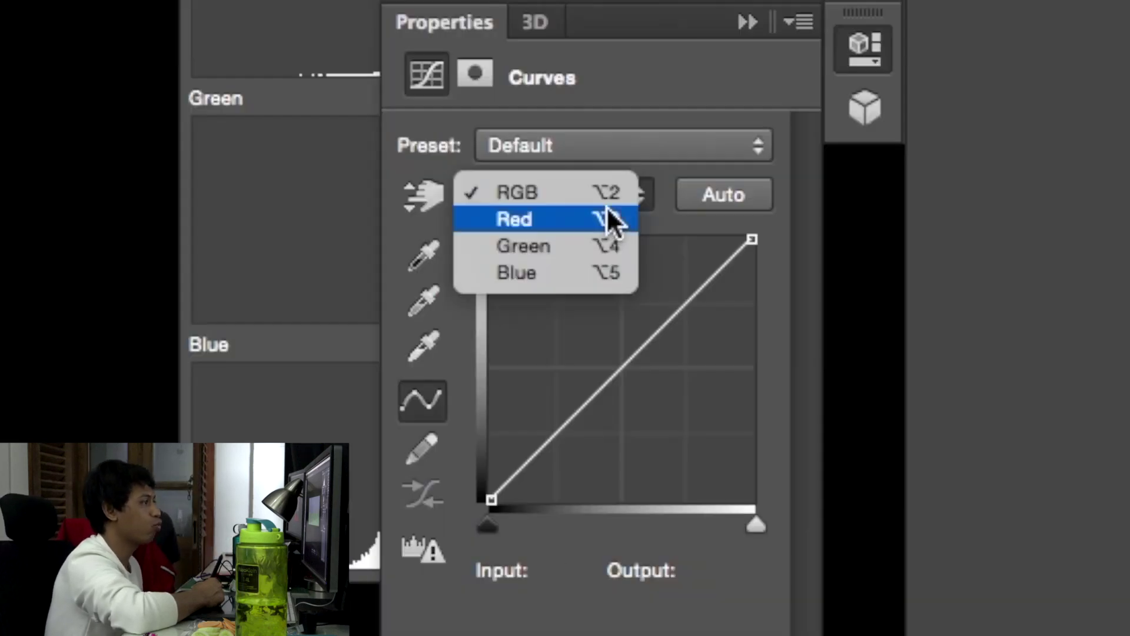
pyautogui.click(915, 298)
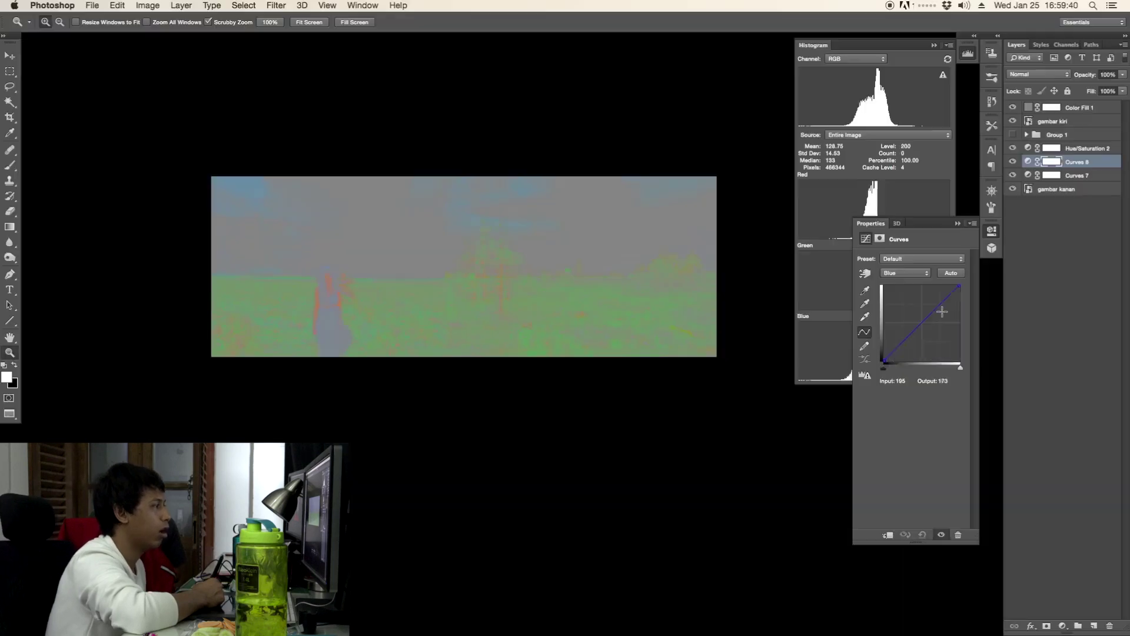
pyautogui.moveTo(942, 312); pyautogui.dragTo(944, 297)
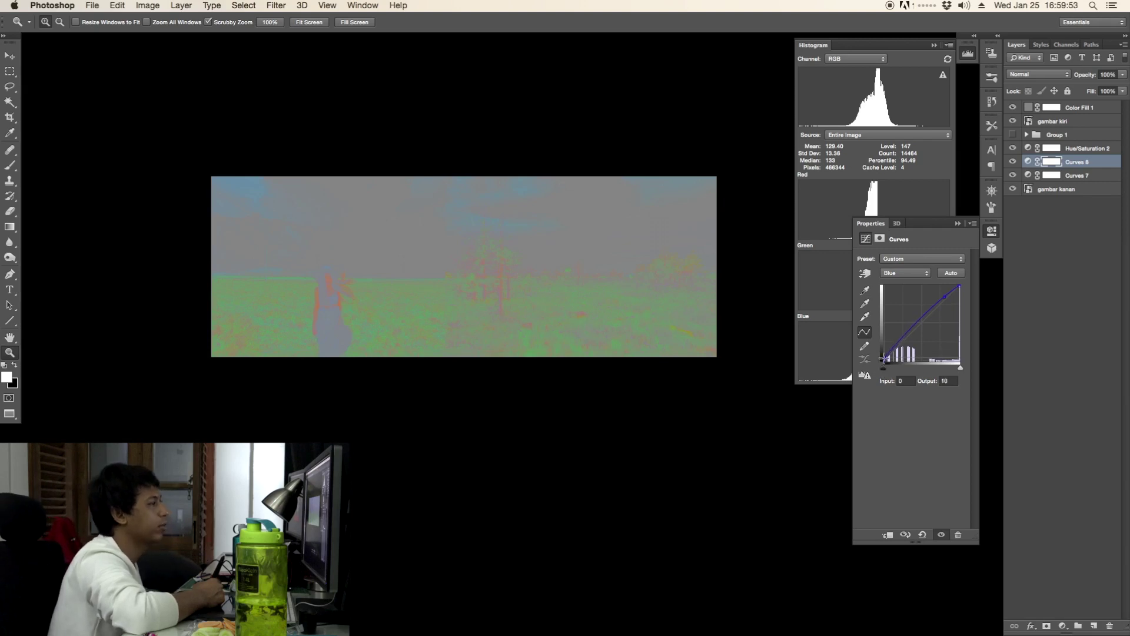
pyautogui.click(916, 273)
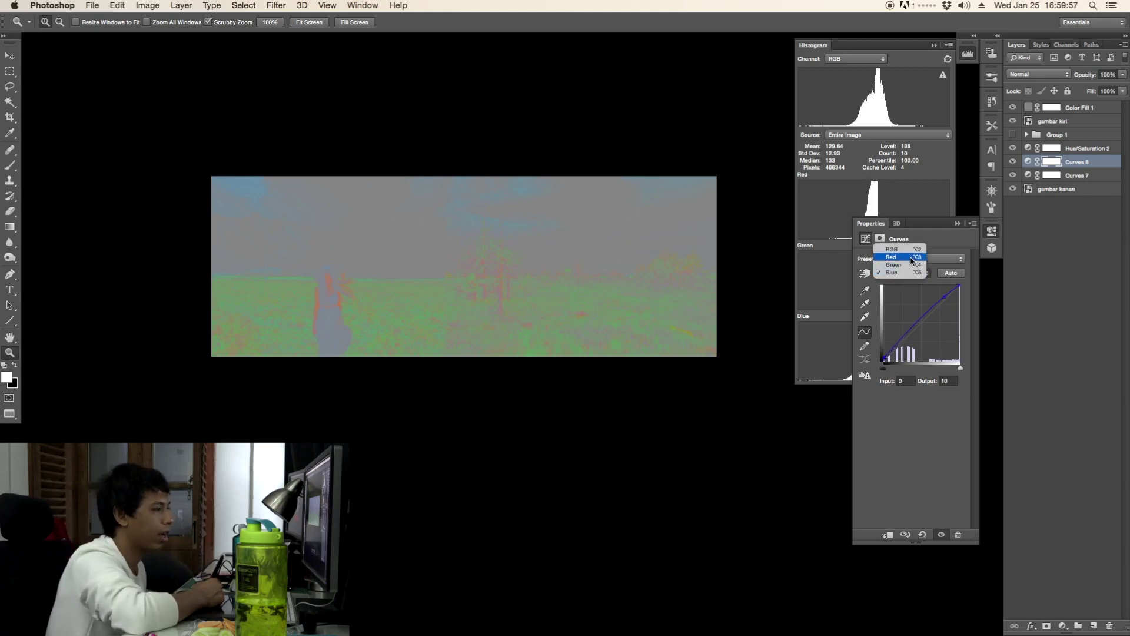
pyautogui.click(1072, 111)
# Hide Color Fill 1 and compare the real colours of both photos up close and in full.
pyautogui.click(1013, 108)
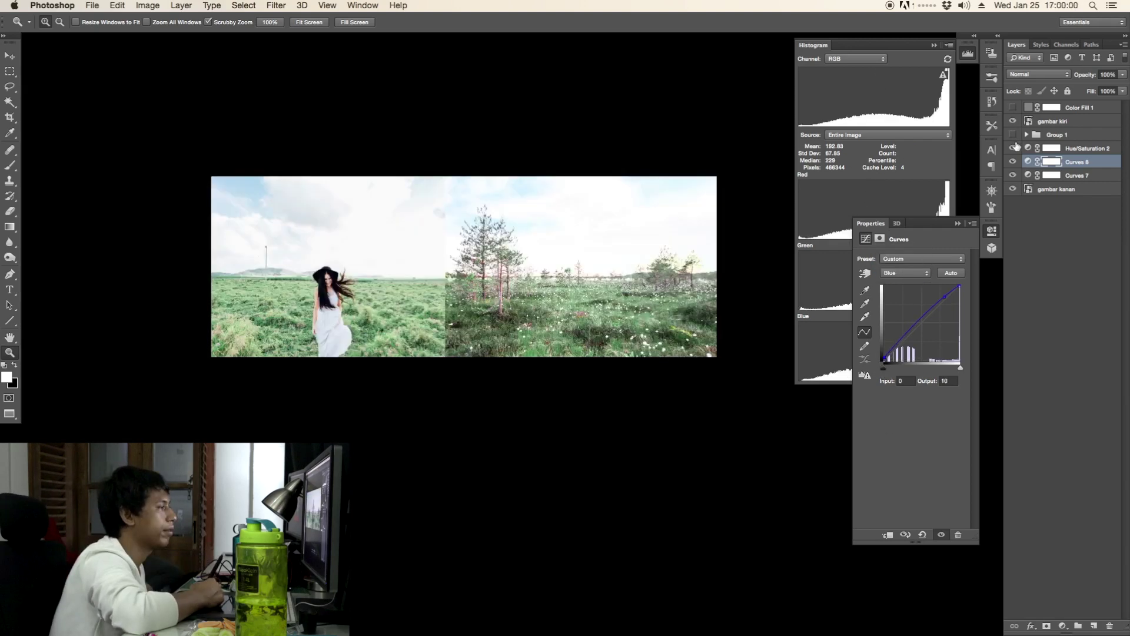
pyautogui.click(614, 313)
pyautogui.moveTo(458, 261)
pyautogui.mouseDown()
pyautogui.moveTo(624, 264)
pyautogui.moveTo(444, 277)
pyautogui.mouseUp()
pyautogui.moveTo(424, 287); pyautogui.dragTo(510, 300)
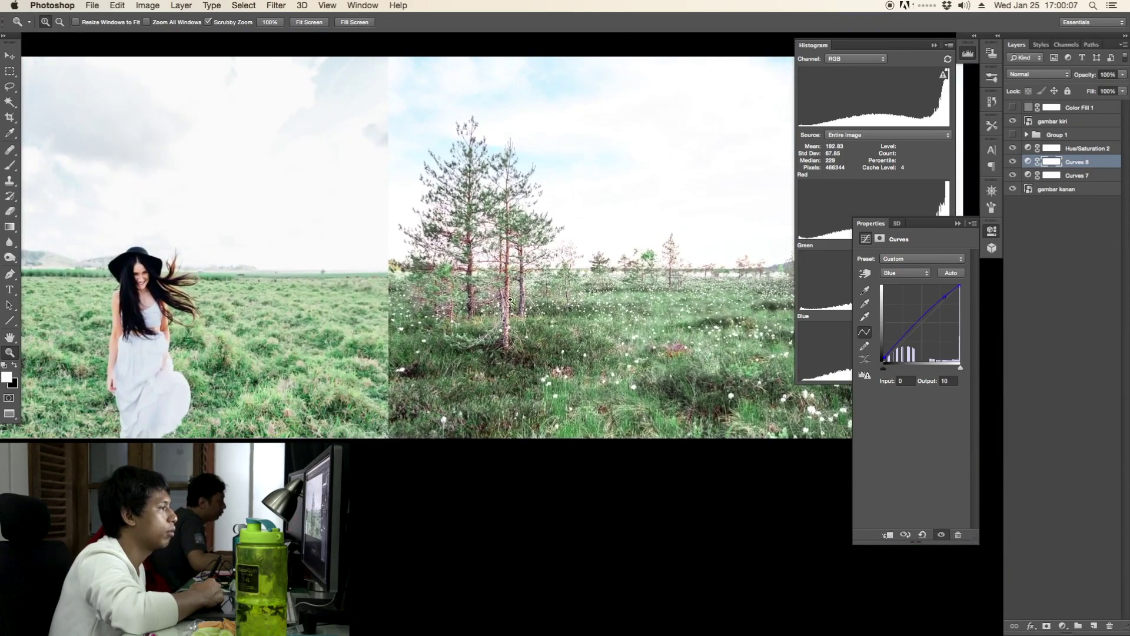
pyautogui.moveTo(642, 352); pyautogui.dragTo(529, 327)
pyautogui.moveTo(728, 315); pyautogui.dragTo(726, 326)
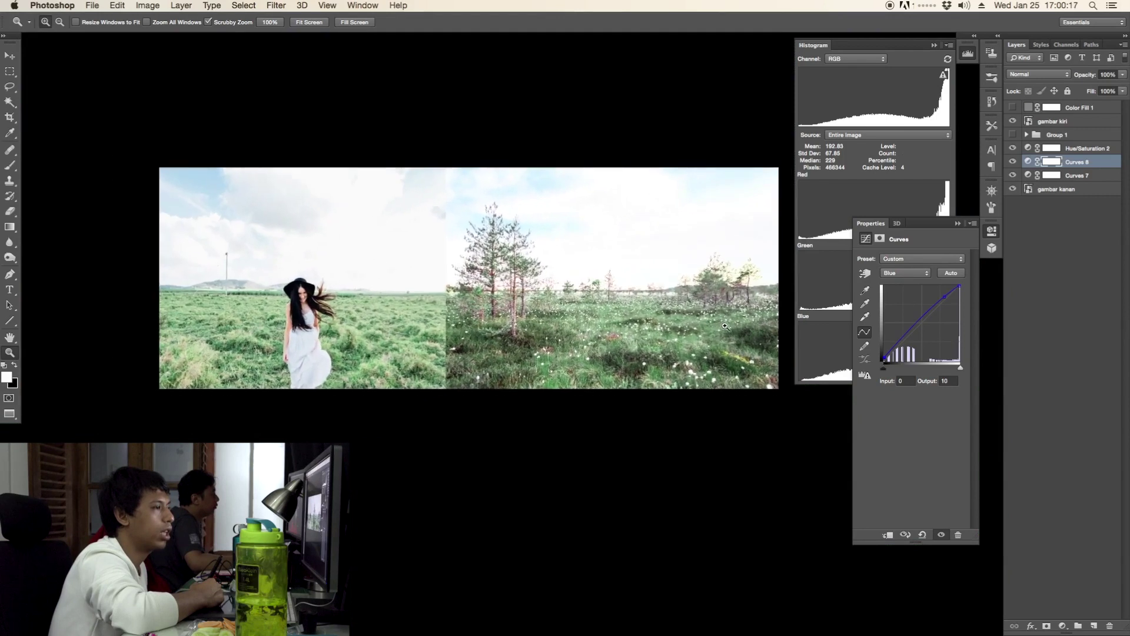
# Add a Curves layer above Curves 8, with its RGB white point at output 247 and a midtone point at input 114, output 116.
pyautogui.click(1064, 627)
pyautogui.click(1083, 486)
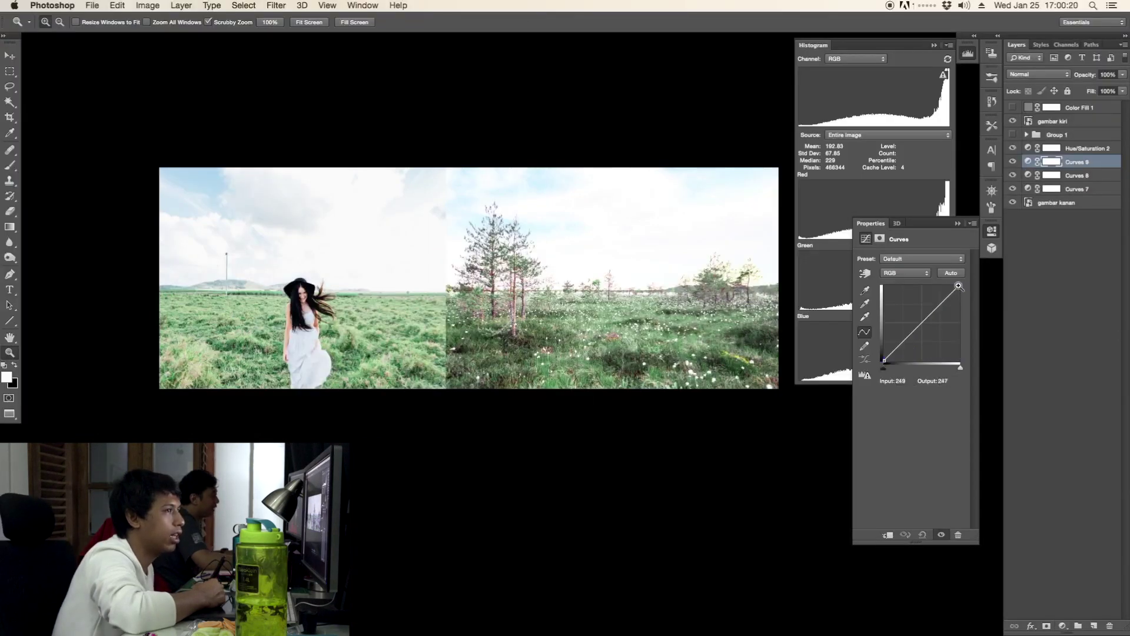
pyautogui.moveTo(958, 286); pyautogui.dragTo(959, 288)
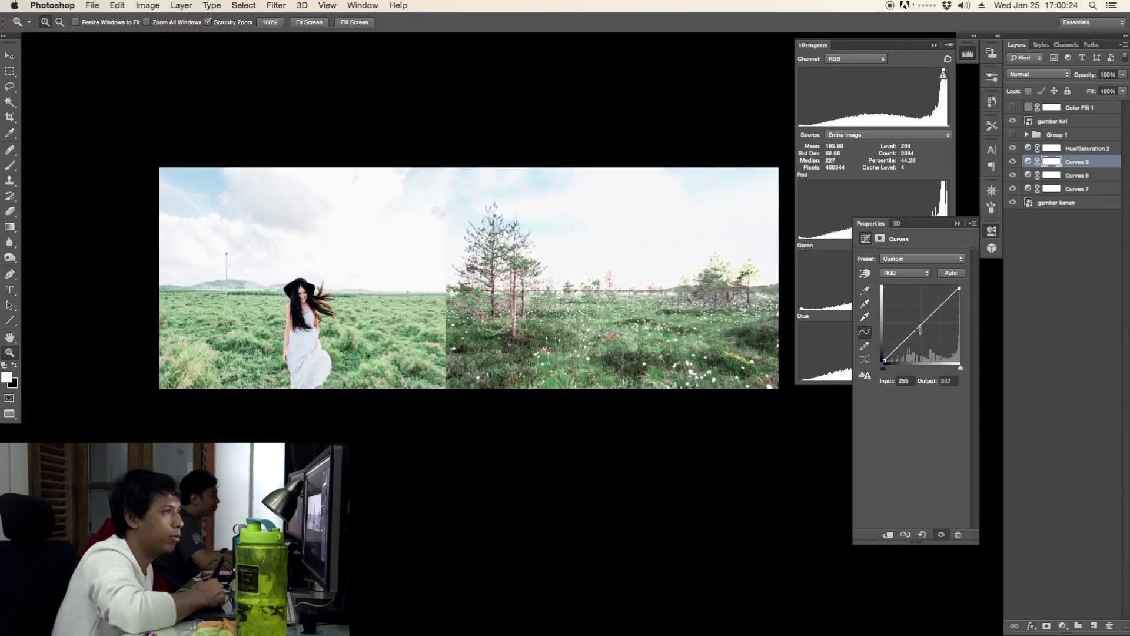
pyautogui.moveTo(918, 326); pyautogui.dragTo(917, 322)
# Show the Color Fill 1 layer and set its blend mode to Color to check brightness in greyscale.
pyautogui.click(1013, 108)
pyautogui.click(1069, 108)
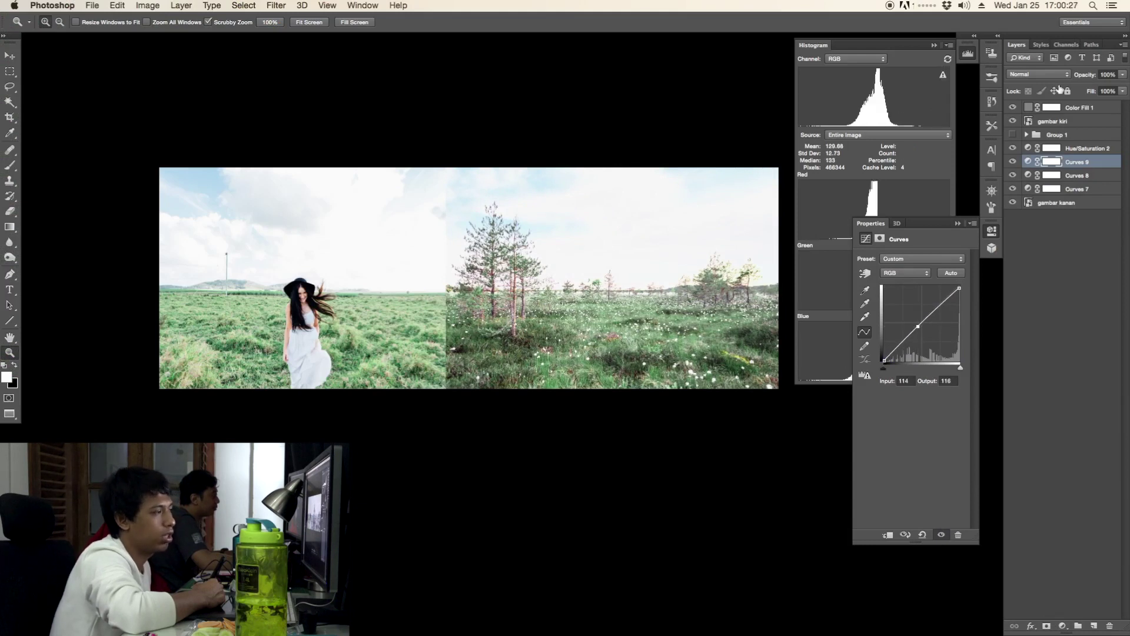
pyautogui.click(1045, 74)
pyautogui.click(1041, 66)
# On the Curves 9 RGB curve, add a slightly raised highlight point and set the midtone point to input 104, output 120.
pyautogui.click(1028, 150)
pyautogui.click(1028, 189)
pyautogui.click(1023, 175)
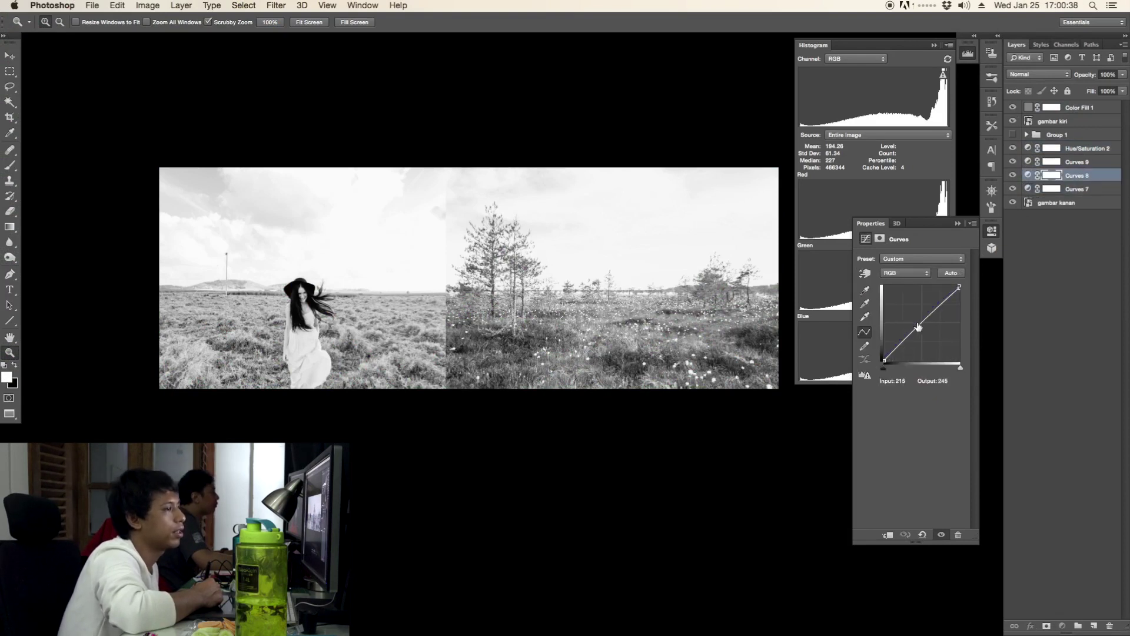
pyautogui.hotkey('alt', ']')
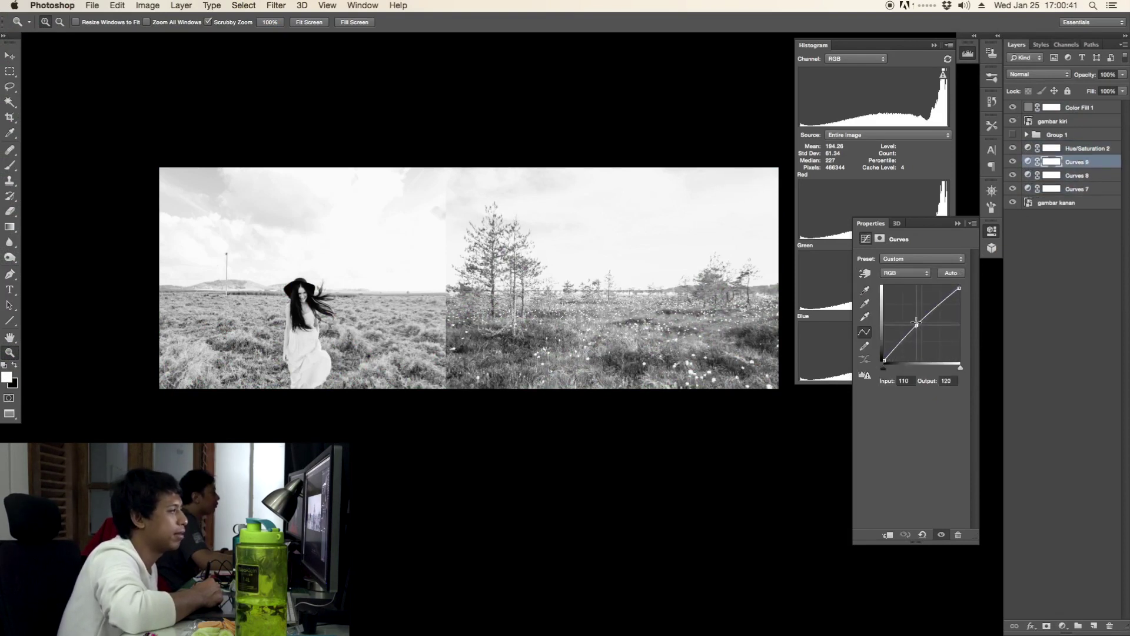
pyautogui.moveTo(944, 301); pyautogui.dragTo(914, 323)
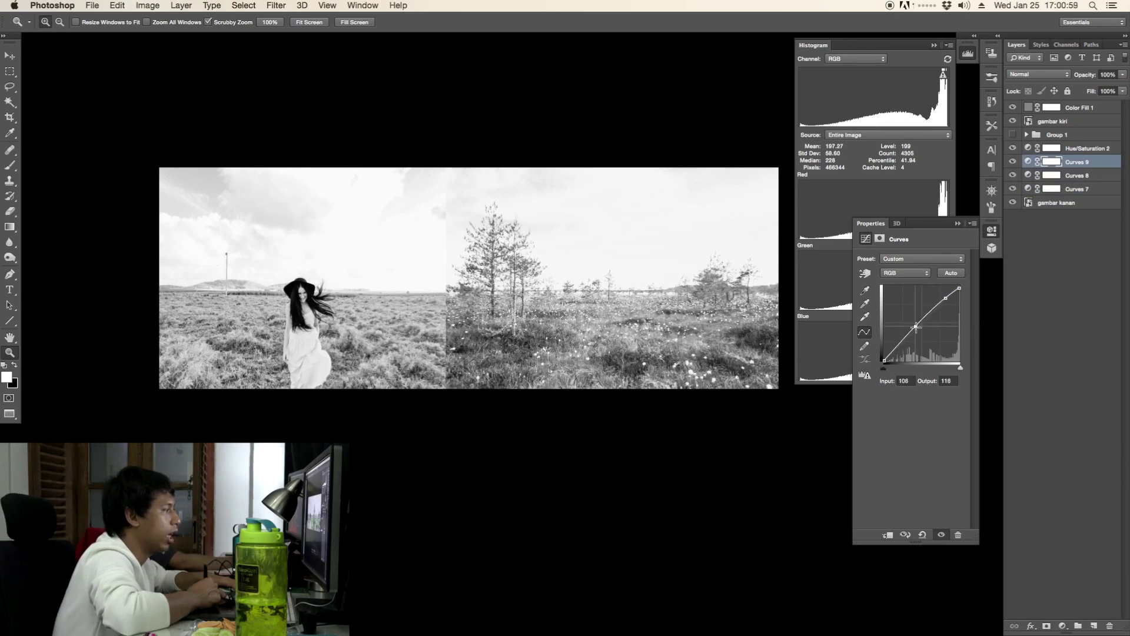
pyautogui.moveTo(916, 326); pyautogui.dragTo(915, 326)
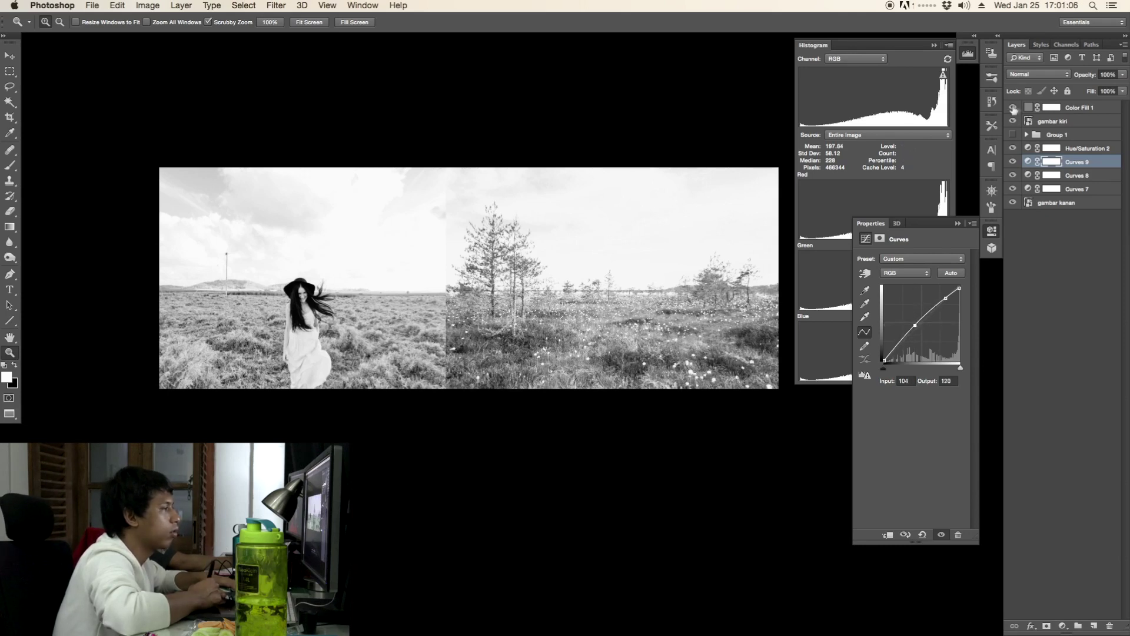
# Hide Color Fill 1 and group the adjustment layers from Hue/Saturation 2 down to Curves 7.
pyautogui.click(1013, 108)
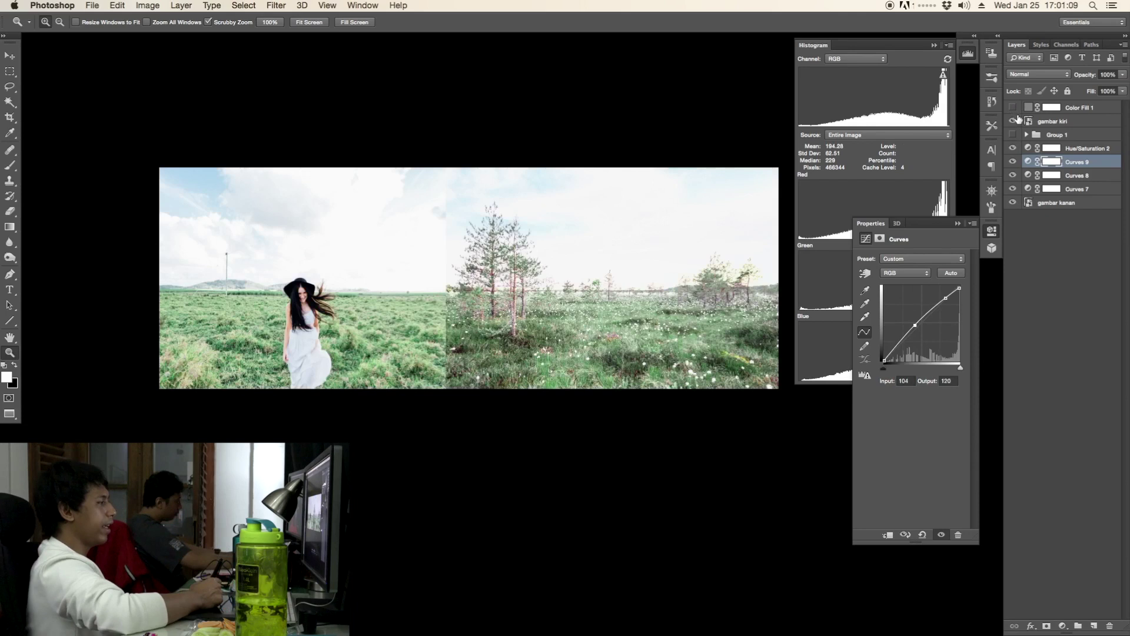
pyautogui.click(1081, 148)
pyautogui.keyDown('shift'); pyautogui.click(1078, 189); pyautogui.keyUp('shift')
pyautogui.press('super+g')
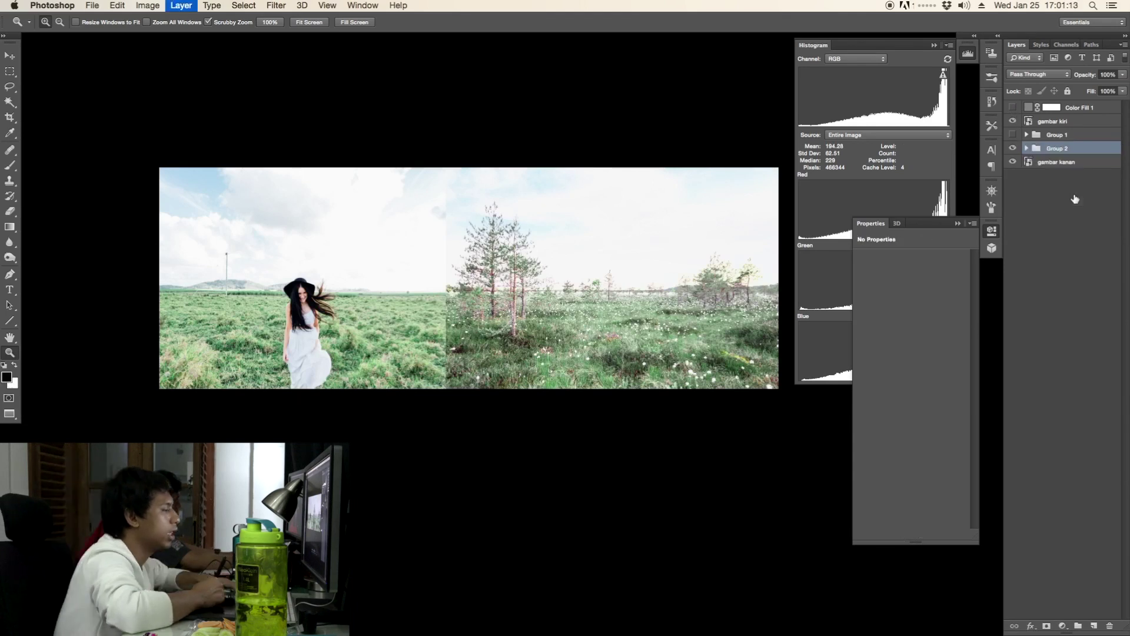
# Compare the right photo with and without the new group's adjustments.
pyautogui.click(1014, 149)
pyautogui.click(1013, 149)
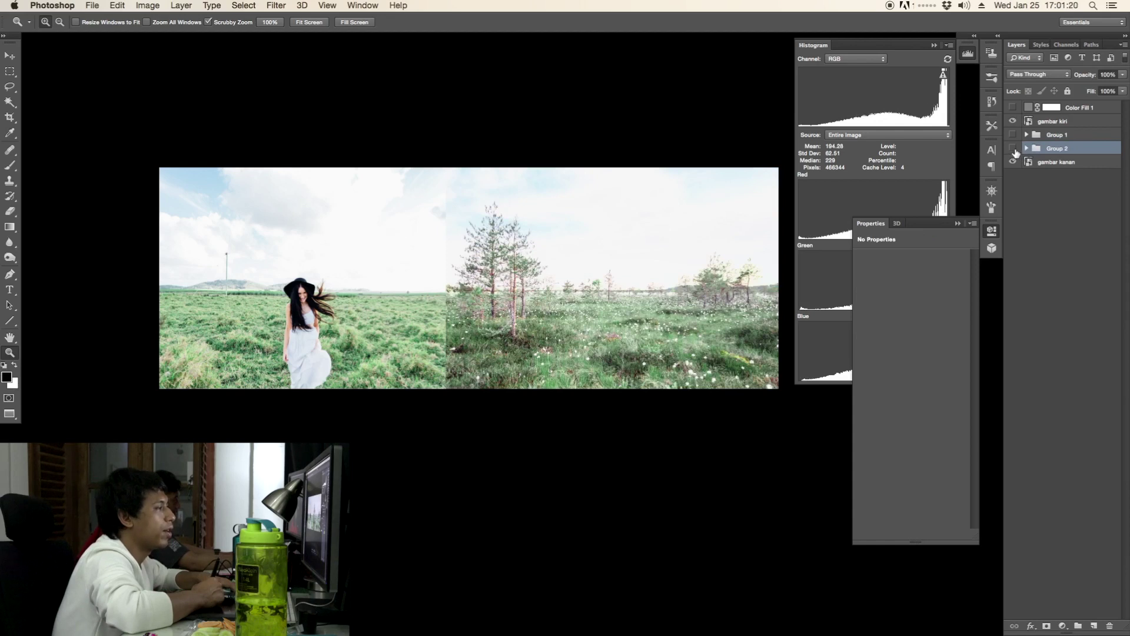
pyautogui.click(1014, 149)
pyautogui.click(1014, 149)
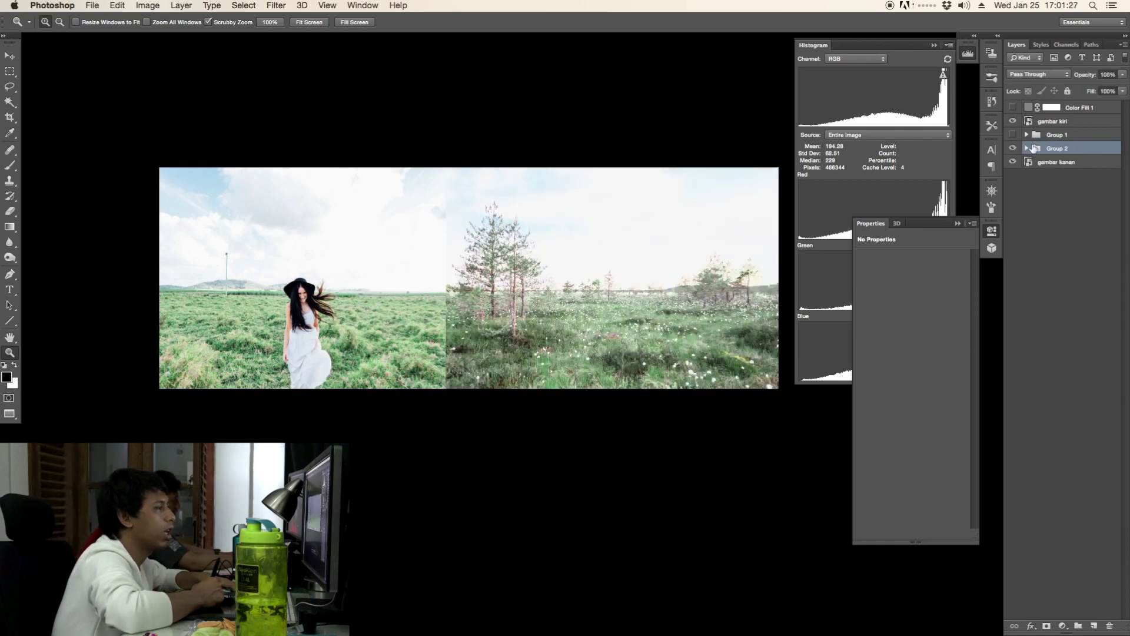
# Expand Group 2, show Color Fill 1 again and set its blend mode to Luminosity to check the colours.
pyautogui.click(1026, 148)
pyautogui.click(1061, 162)
pyautogui.click(1013, 108)
pyautogui.click(1070, 110)
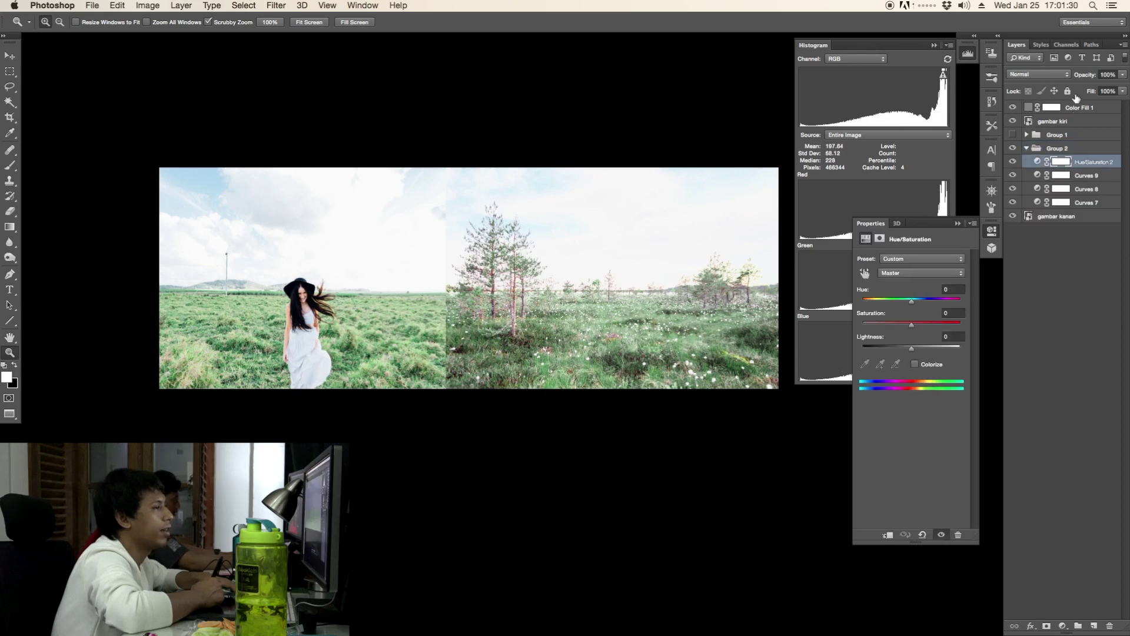
pyautogui.click(1043, 75)
pyautogui.click(1040, 83)
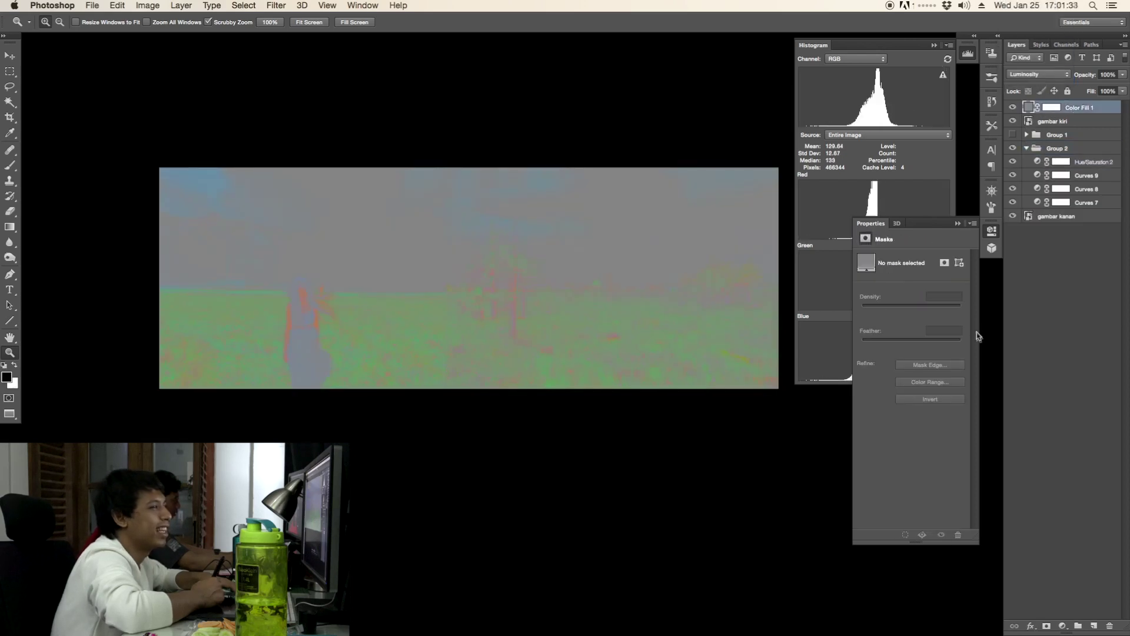
# Try a Hue/Saturation layer above Hue/Saturation 2 on the Greens, testing saturation +100 and hue -10, and discard it.
pyautogui.click(538, 363)
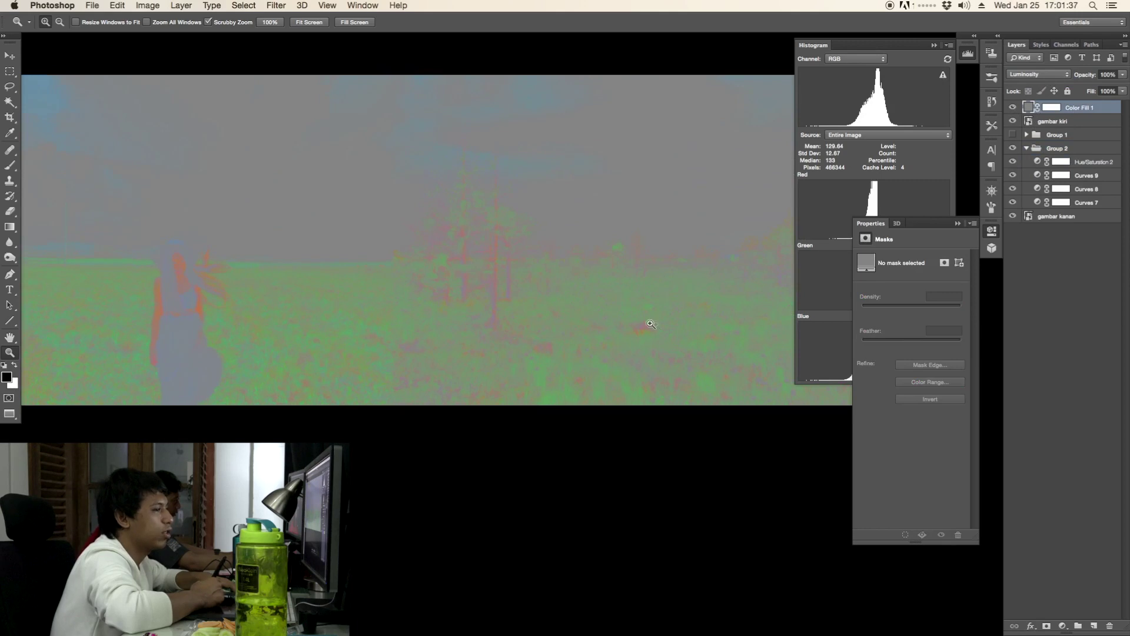
pyautogui.moveTo(650, 324); pyautogui.dragTo(609, 310)
pyautogui.click(1095, 164)
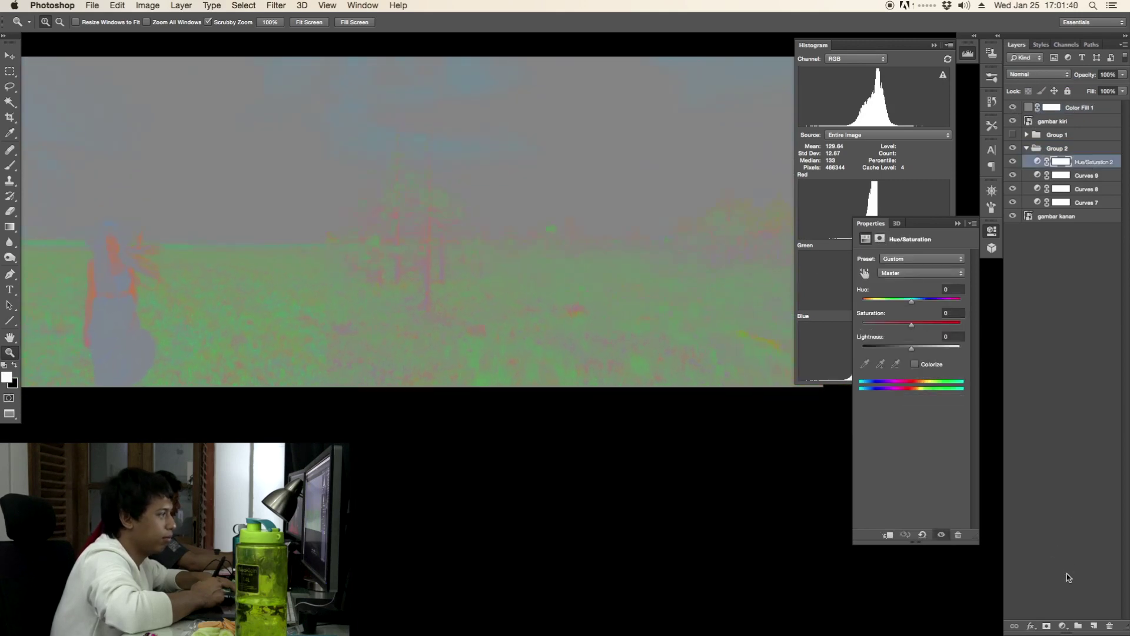
pyautogui.click(1063, 626)
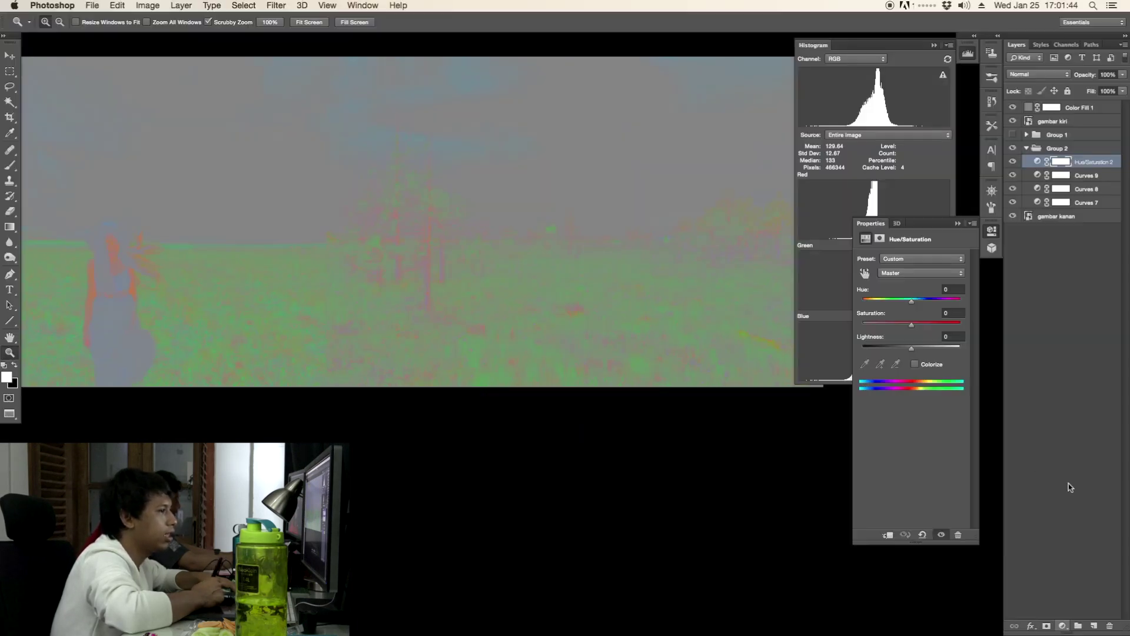
pyautogui.click(921, 272)
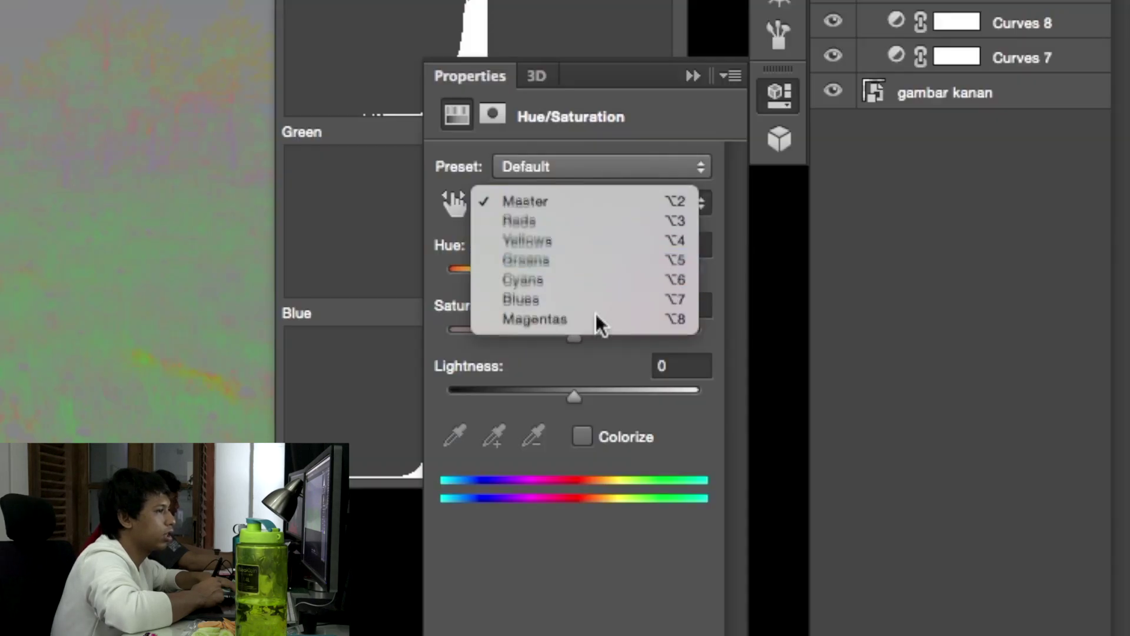
pyautogui.click(592, 261)
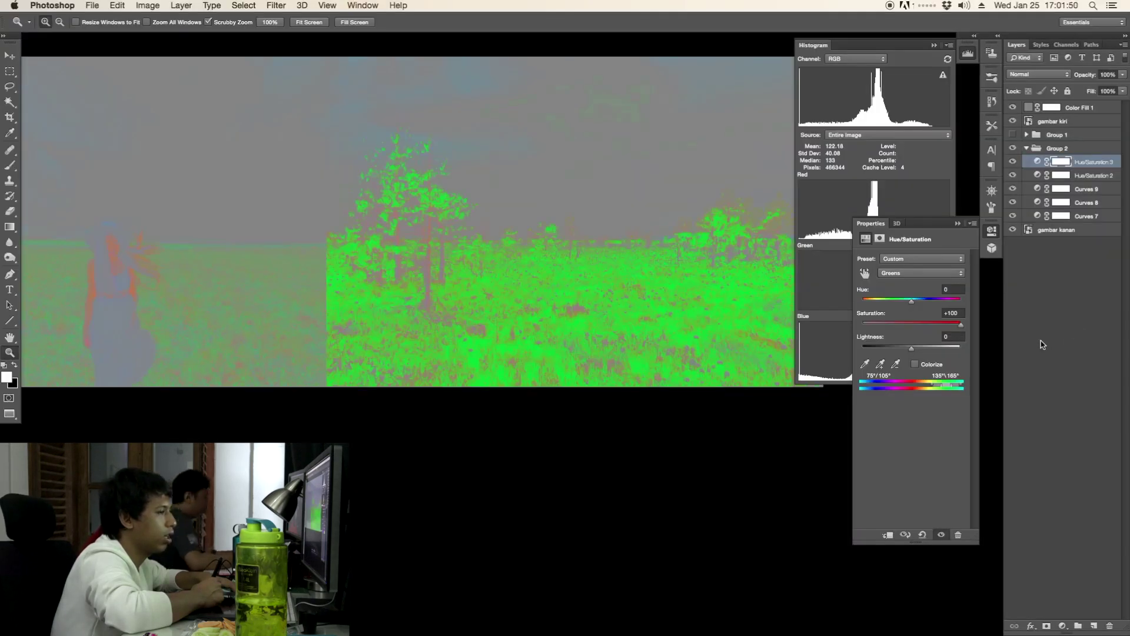
pyautogui.press('super+z')
pyautogui.moveTo(911, 302); pyautogui.dragTo(1023, 357)
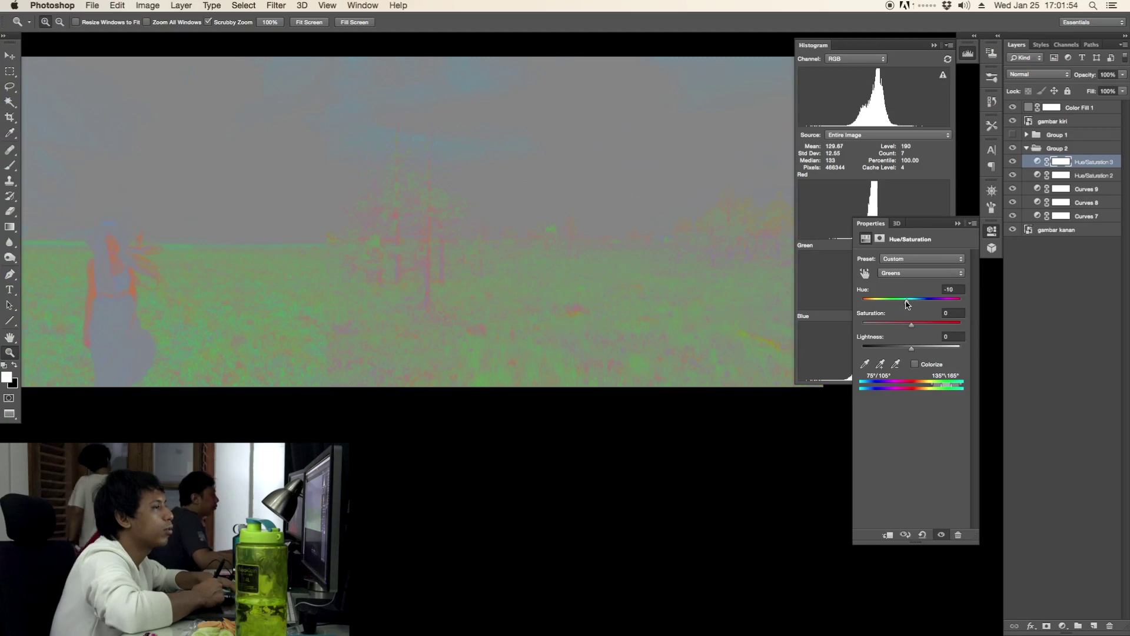
pyautogui.press('super+z')
pyautogui.press('Delete')
# Add a Hue/Saturation layer above Hue/Saturation 2 and set the Magentas to hue -72 with saturation 0.
pyautogui.click(1063, 626)
pyautogui.click(1079, 523)
pyautogui.click(921, 273)
pyautogui.click(915, 295)
pyautogui.press('super+z')
pyautogui.click(921, 272)
pyautogui.click(909, 315)
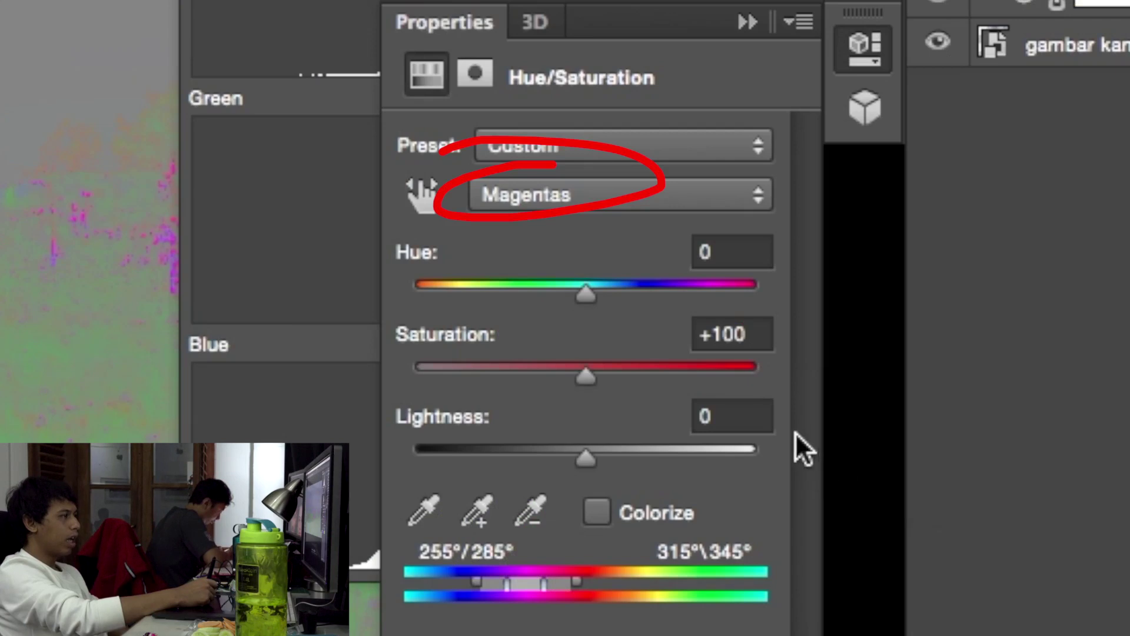
pyautogui.moveTo(961, 324); pyautogui.dragTo(912, 325)
pyautogui.moveTo(911, 300); pyautogui.dragTo(917, 301)
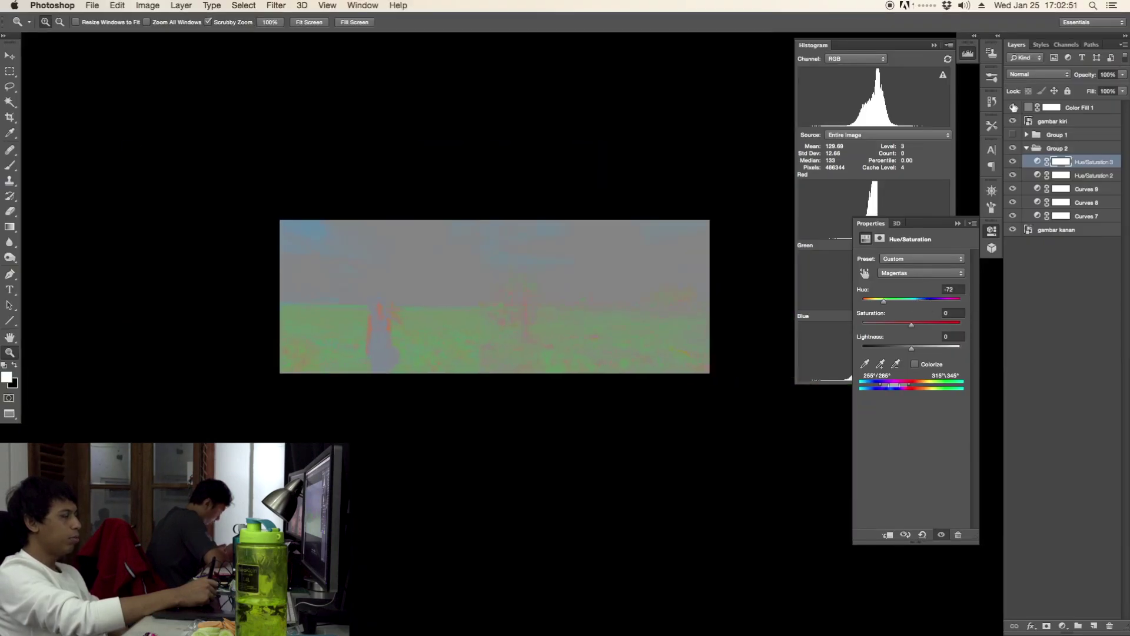
# Hide Color Fill 1, collect Group 2's adjustment layers in a nested group and check that group's effect.
pyautogui.hotkey('ctrl', 'g')
pyautogui.click(1013, 163)
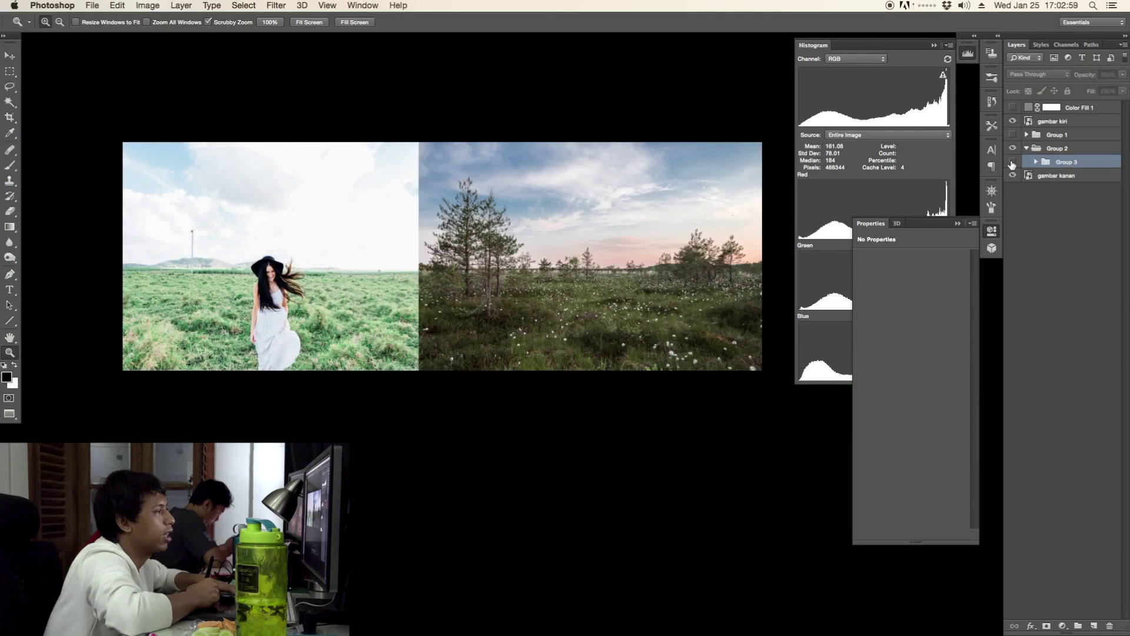
pyautogui.click(1013, 162)
# Compare the right photo before and after all Group 2 adjustments against the left photo.
pyautogui.click(1013, 149)
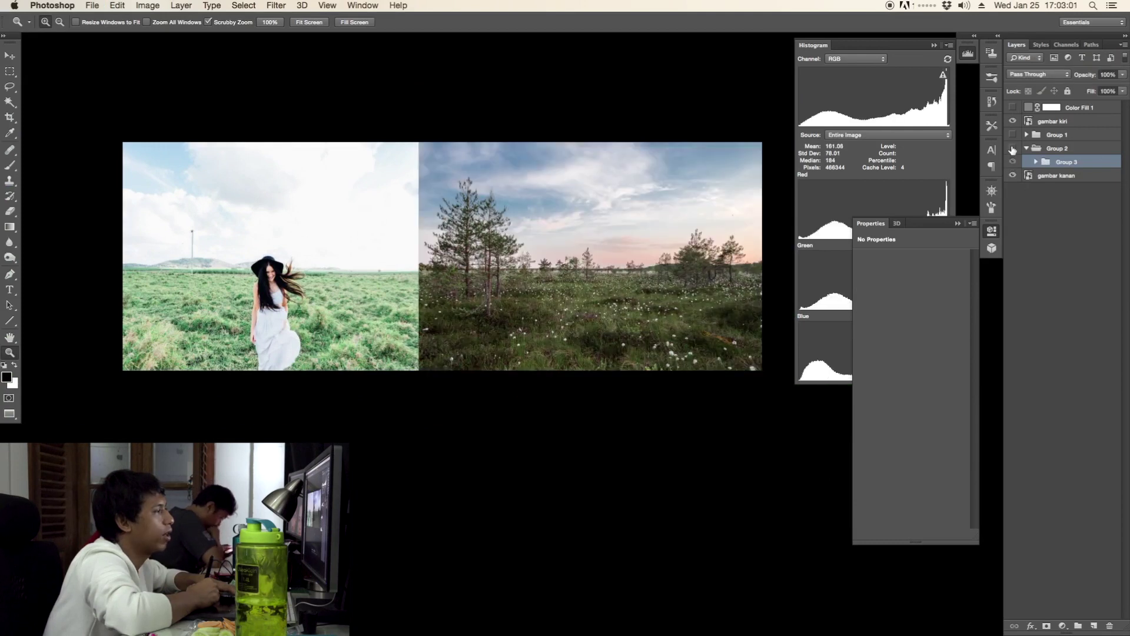
pyautogui.click(1013, 149)
pyautogui.click(1013, 149)
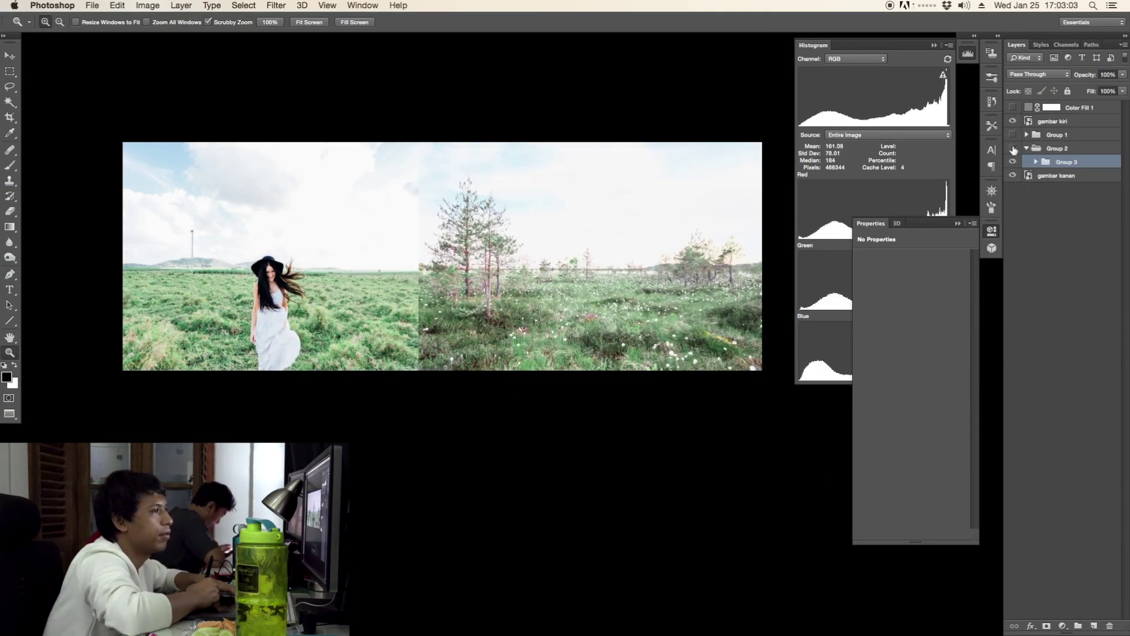
pyautogui.click(1013, 149)
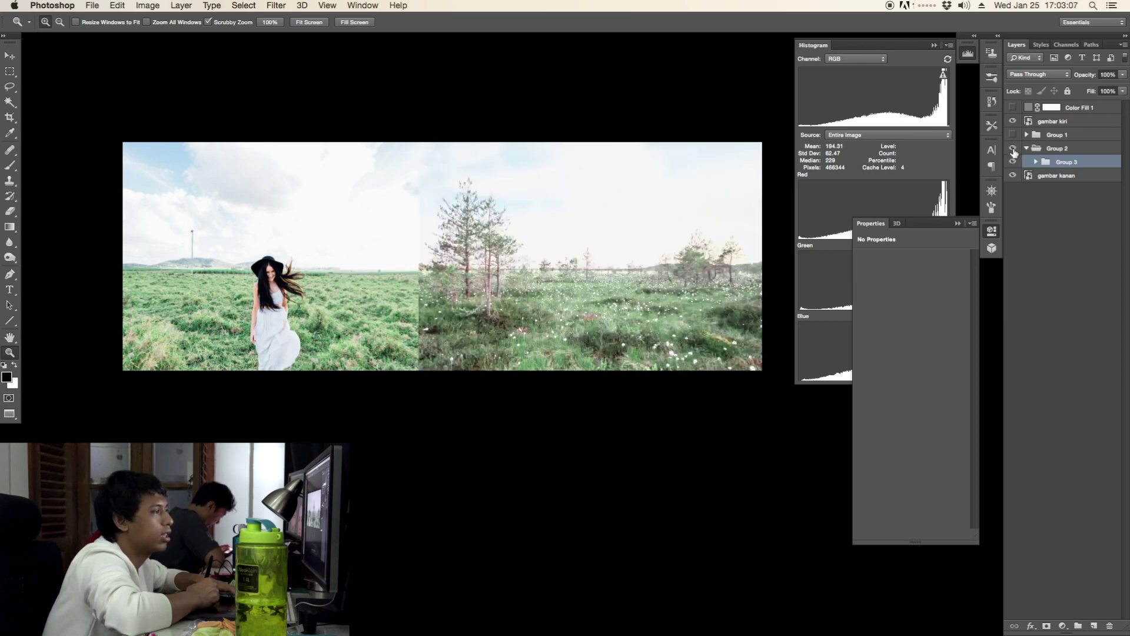
pyautogui.click(1013, 149)
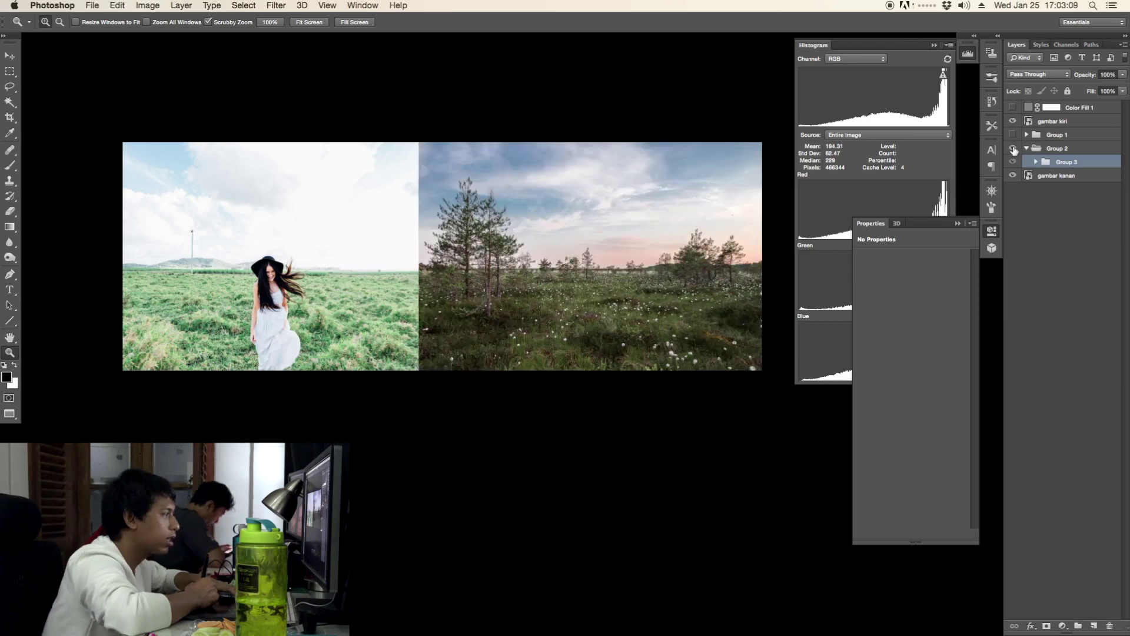
pyautogui.click(1013, 149)
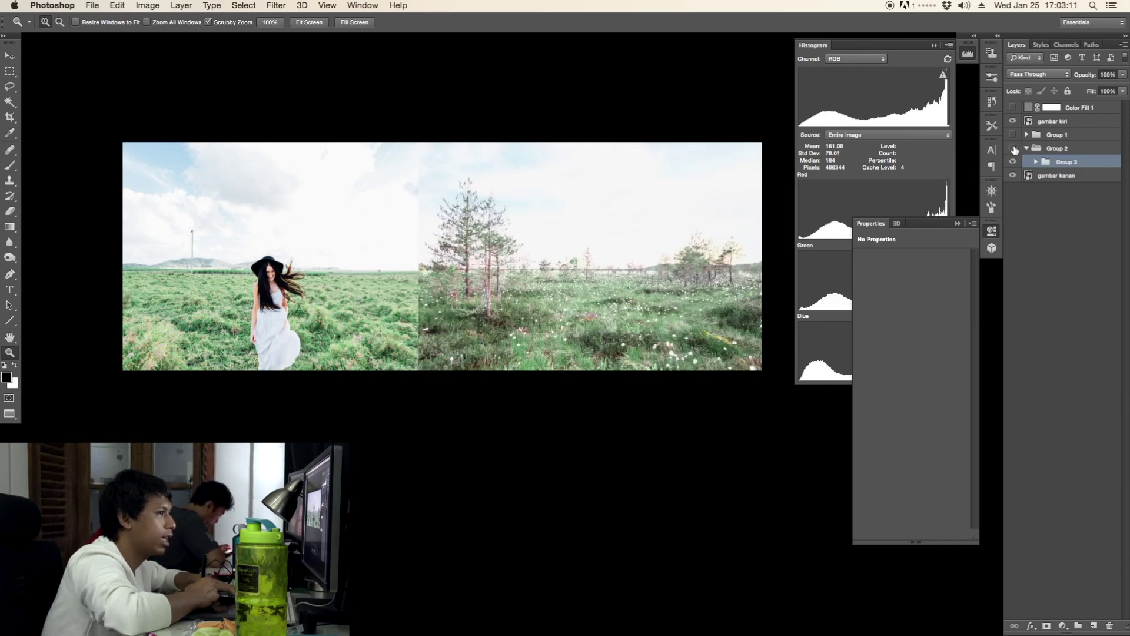
pyautogui.click(1013, 149)
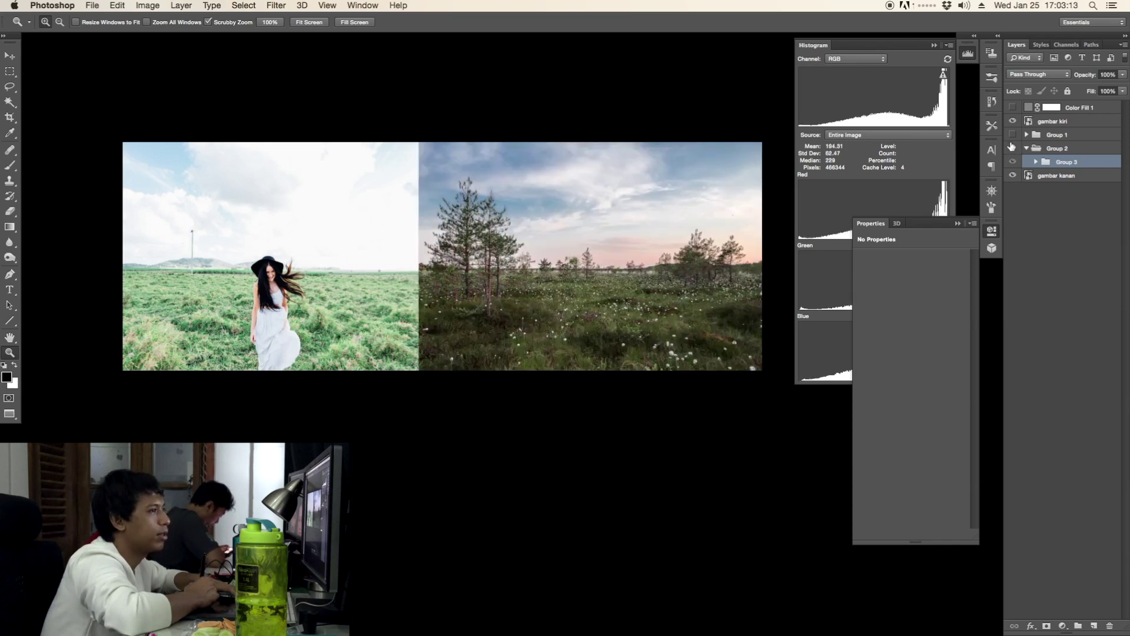
pyautogui.click(1013, 149)
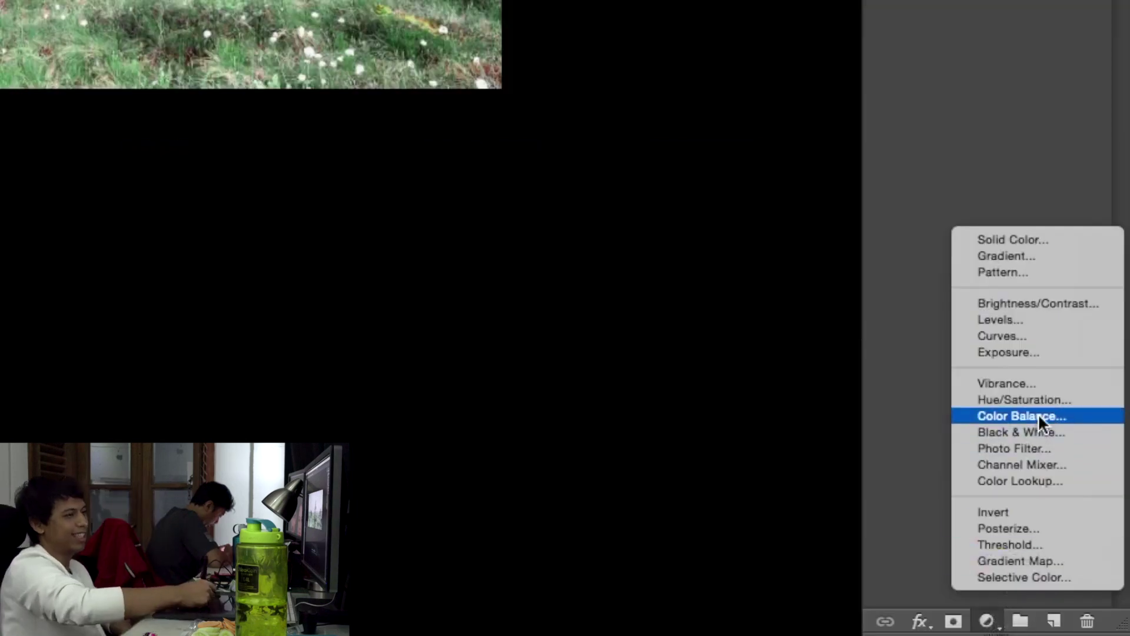
# Add a Color Balance layer above Group 3 with Midtones at Cyan/Red -2 and Yellow/Blue -12, Preserve Luminosity off, and inspect the match.
pyautogui.click(1092, 529)
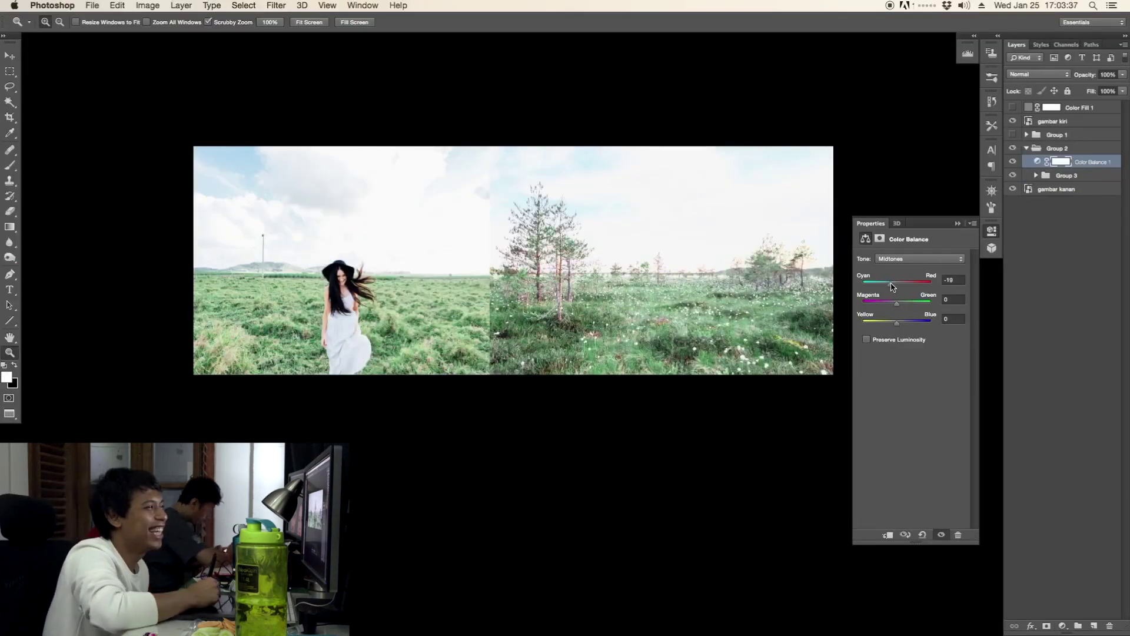
pyautogui.moveTo(896, 284); pyautogui.dragTo(893, 287)
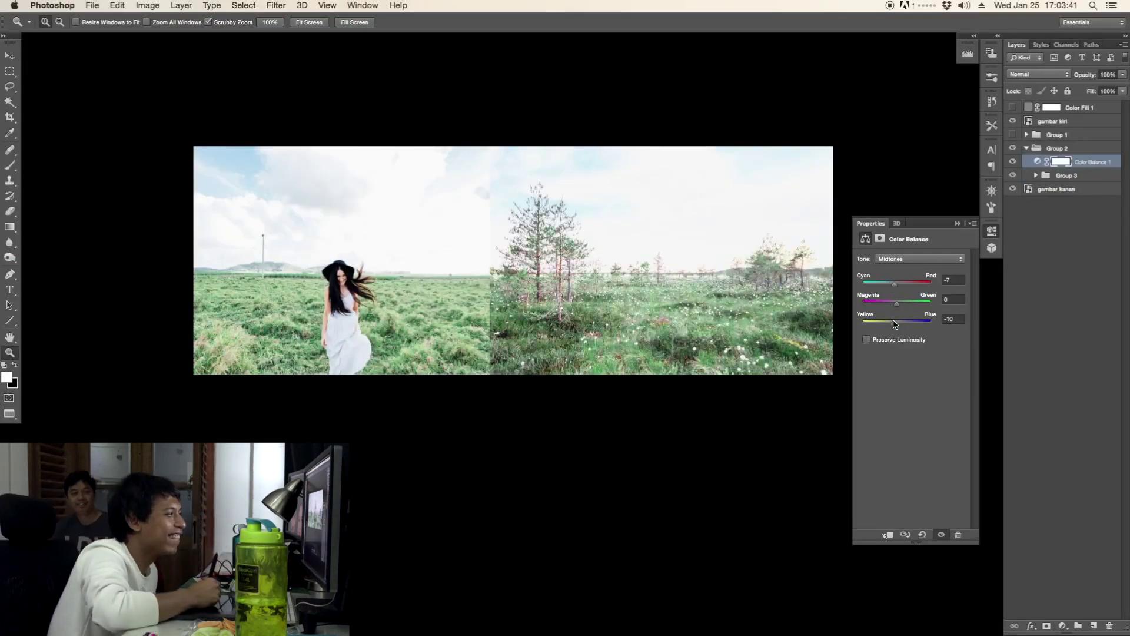
pyautogui.moveTo(895, 285); pyautogui.dragTo(897, 287)
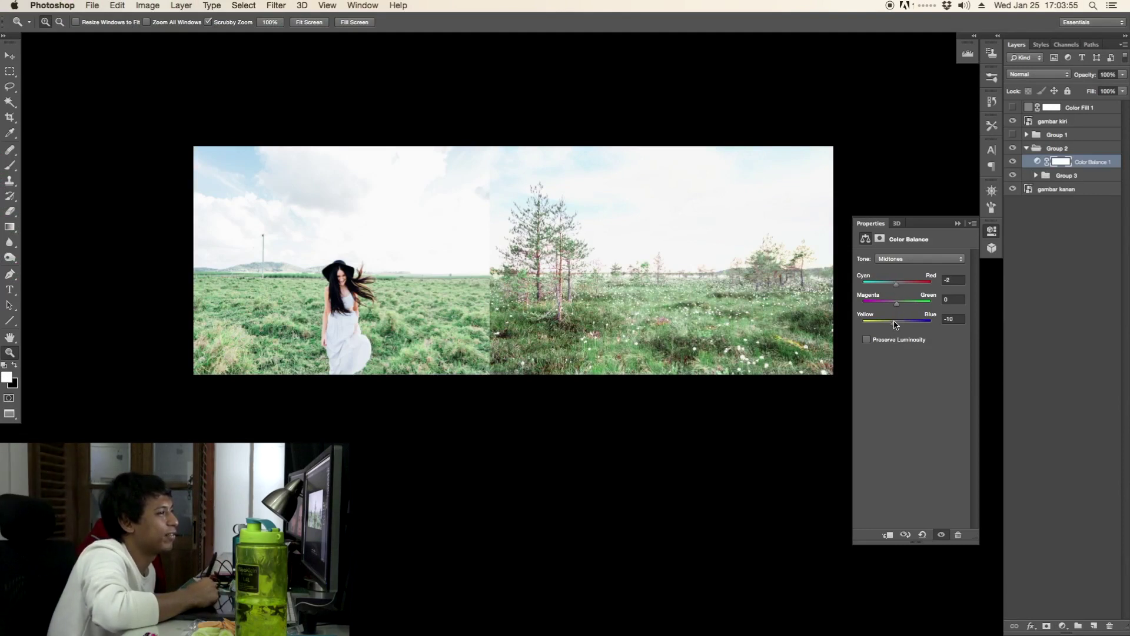
pyautogui.moveTo(894, 325); pyautogui.dragTo(893, 325)
pyautogui.scroll(-5, 744, 299)
pyautogui.scroll(8, 721, 329)
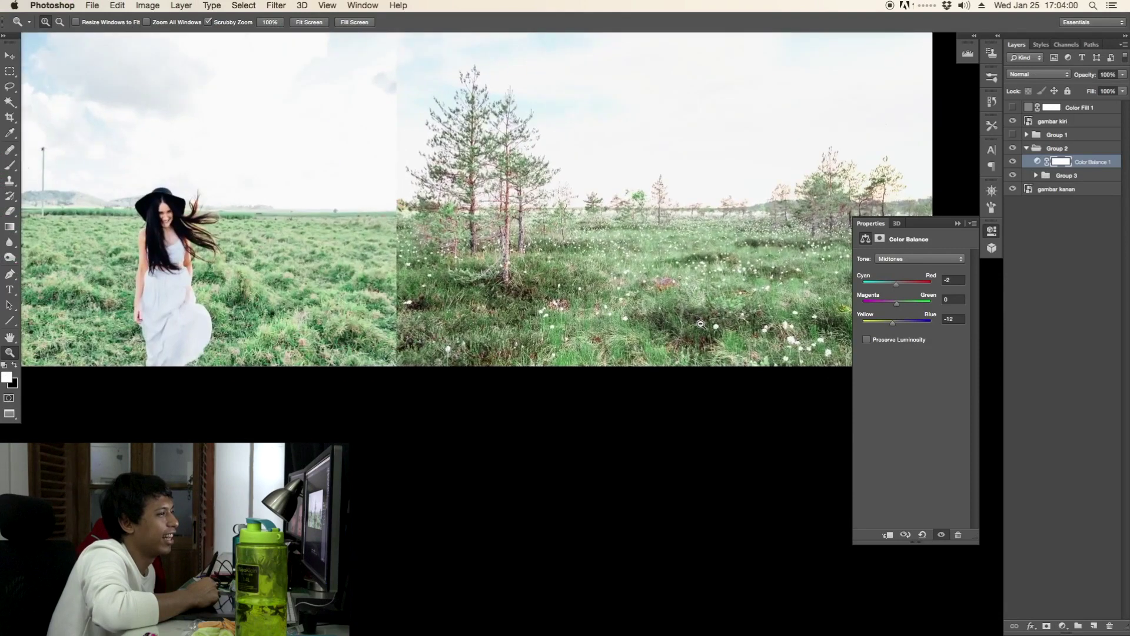
pyautogui.scroll(-2, 700, 325)
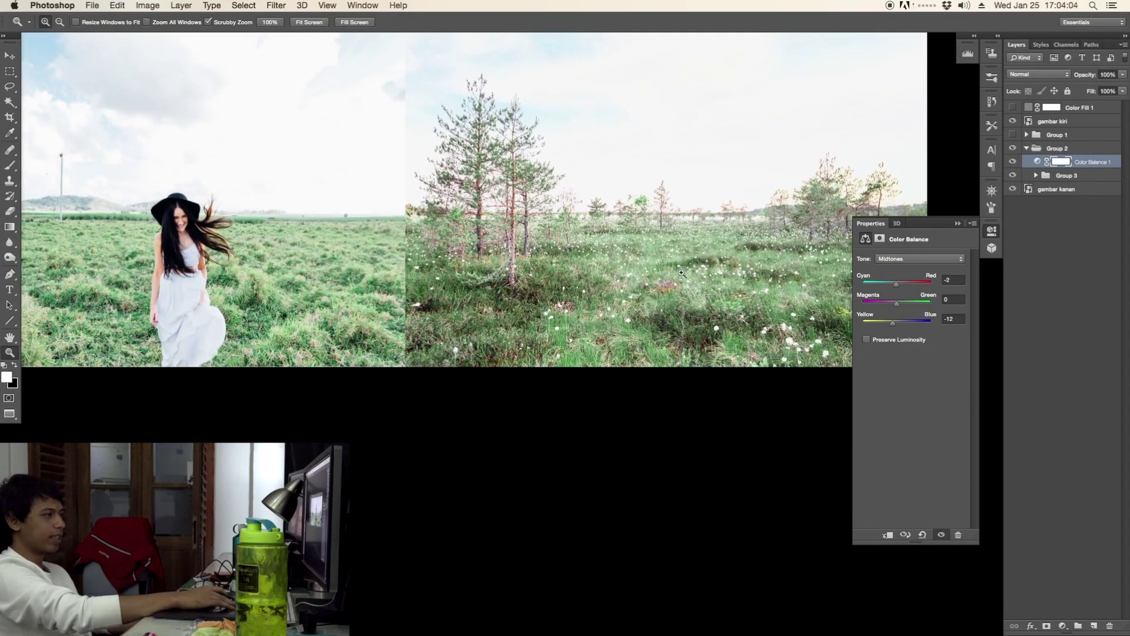
pyautogui.moveTo(349, 235); pyautogui.dragTo(469, 298)
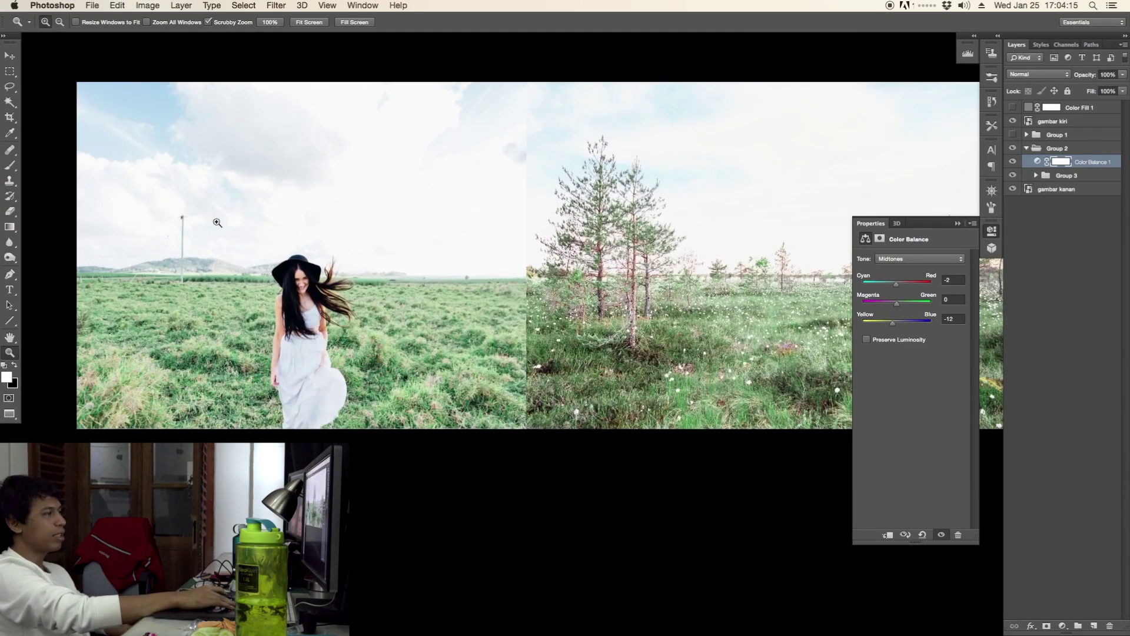